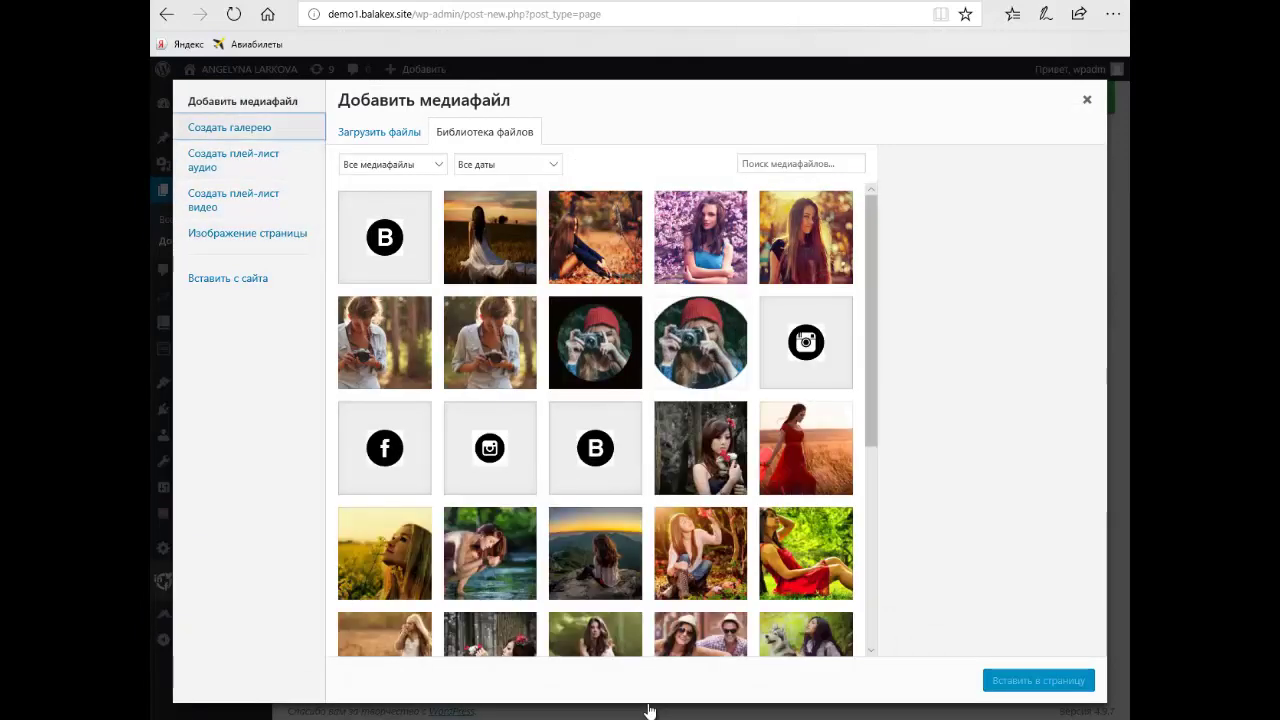
- Start a new gallery and select the photos of the sunset field, the pink blossoms and the long-haired woman in autumn light
left_click(230, 127)
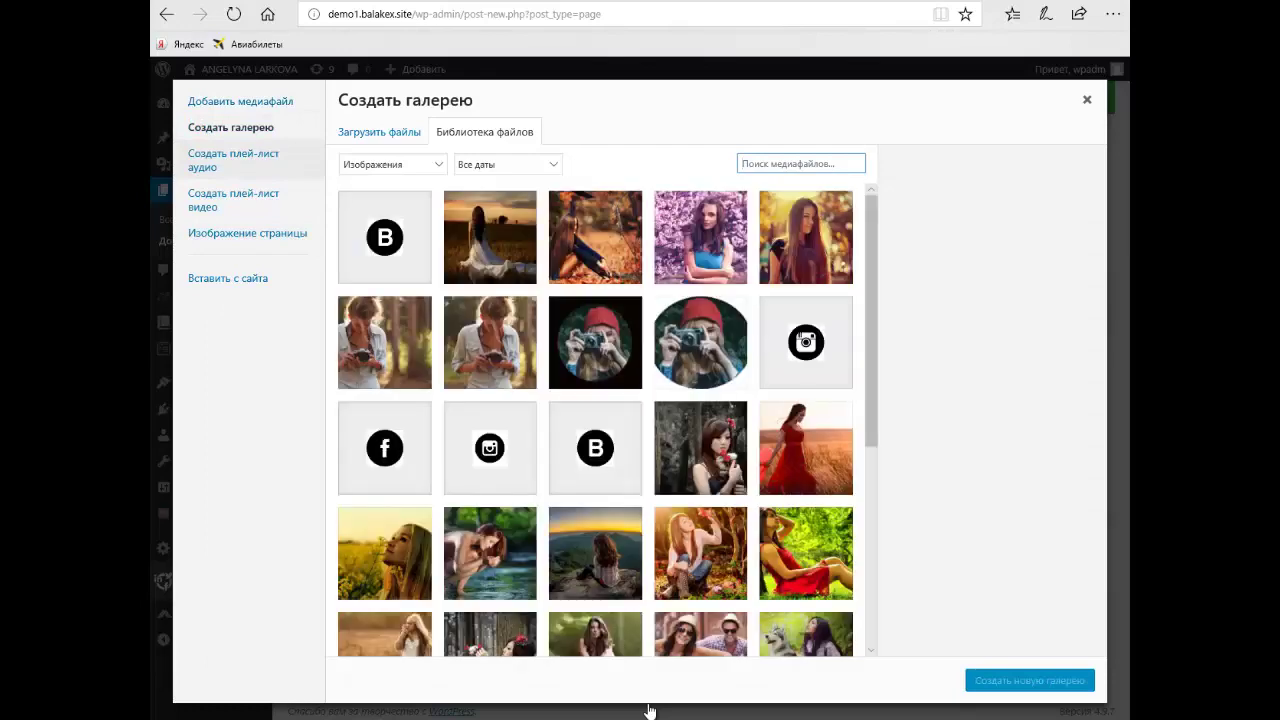
left_click(490, 237)
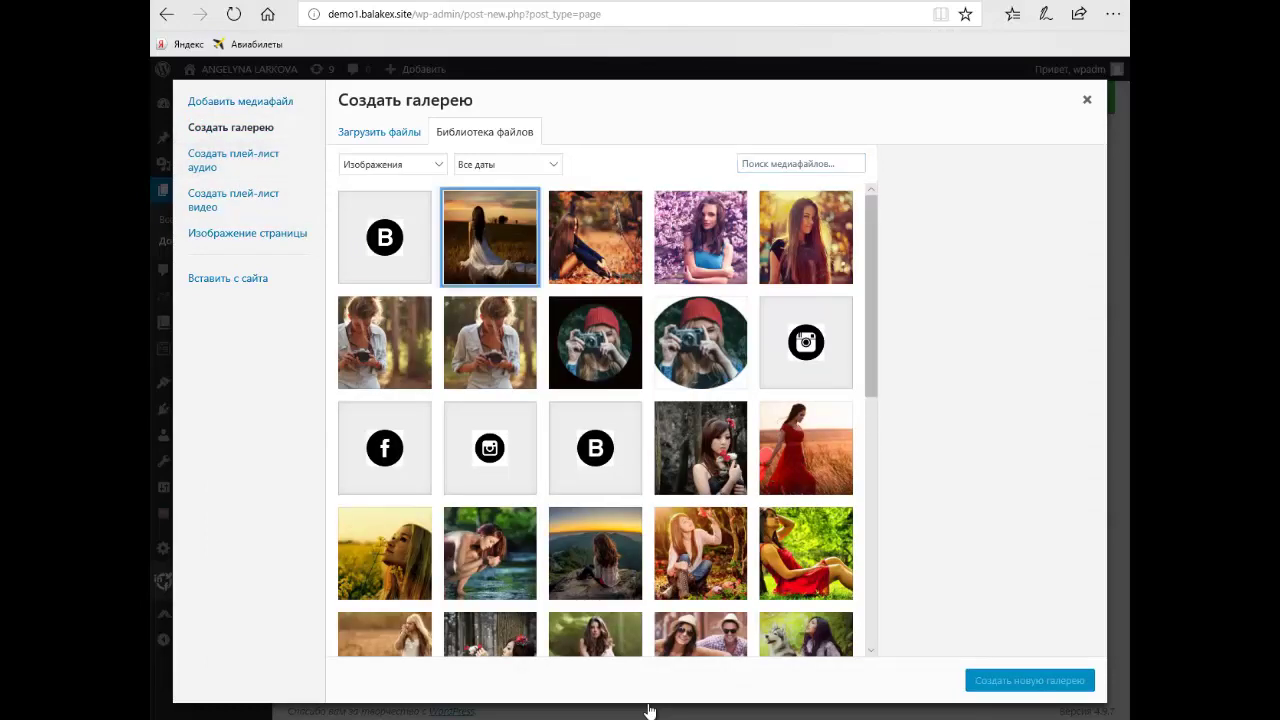
left_click(700, 237)
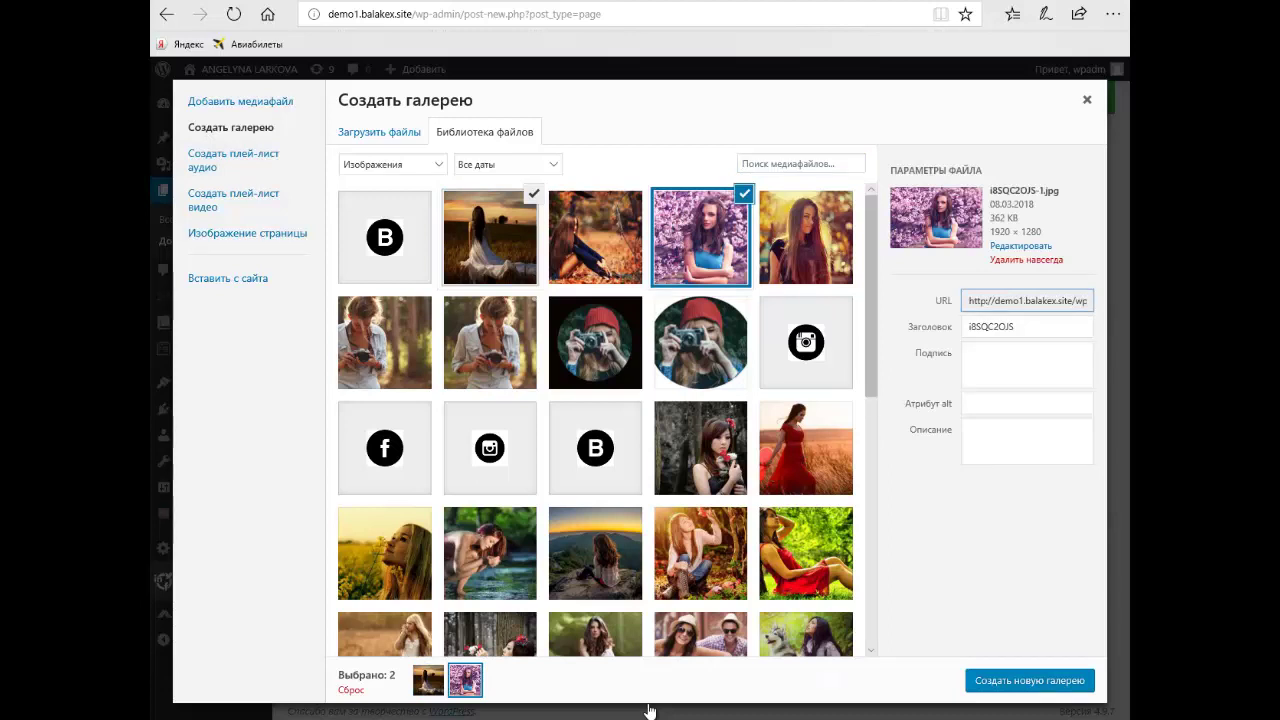
left_click(806, 237)
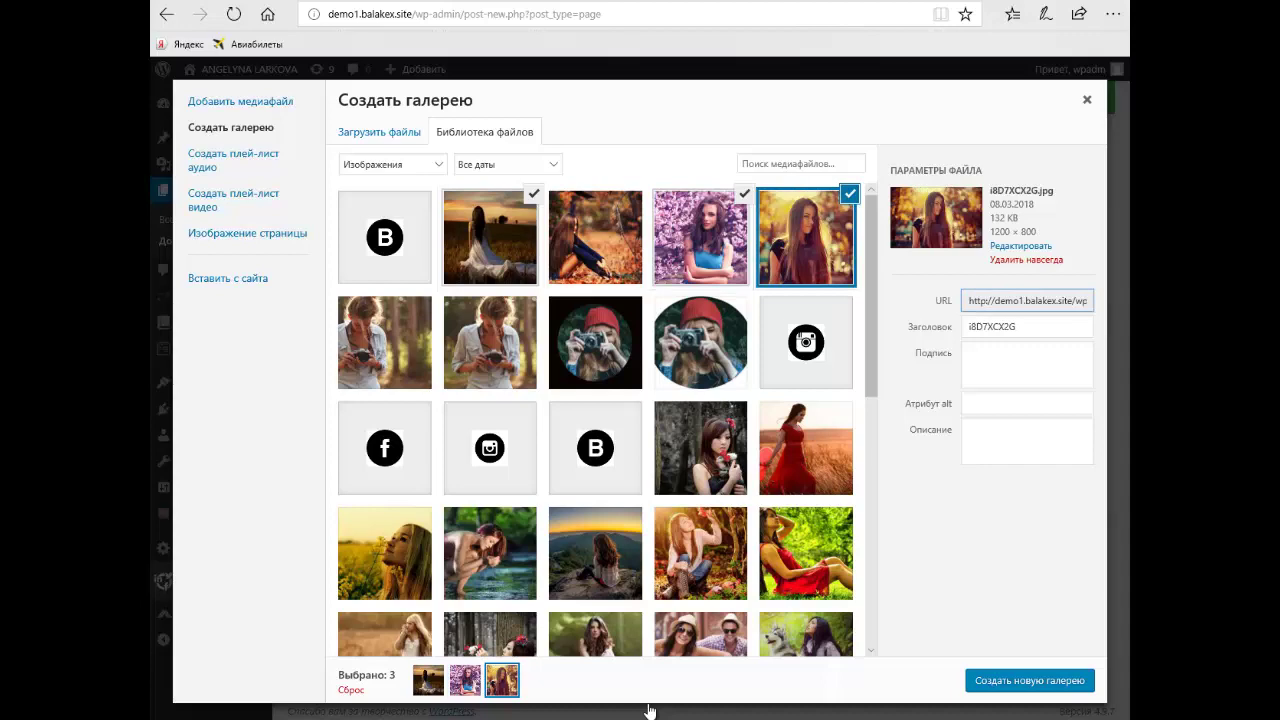
- Add the photos of the woman with a fish, the seated woman in white and the leather-jacketed photographer, and create the gallery
scroll(648, 710, "down", 3)
left_click(700, 409)
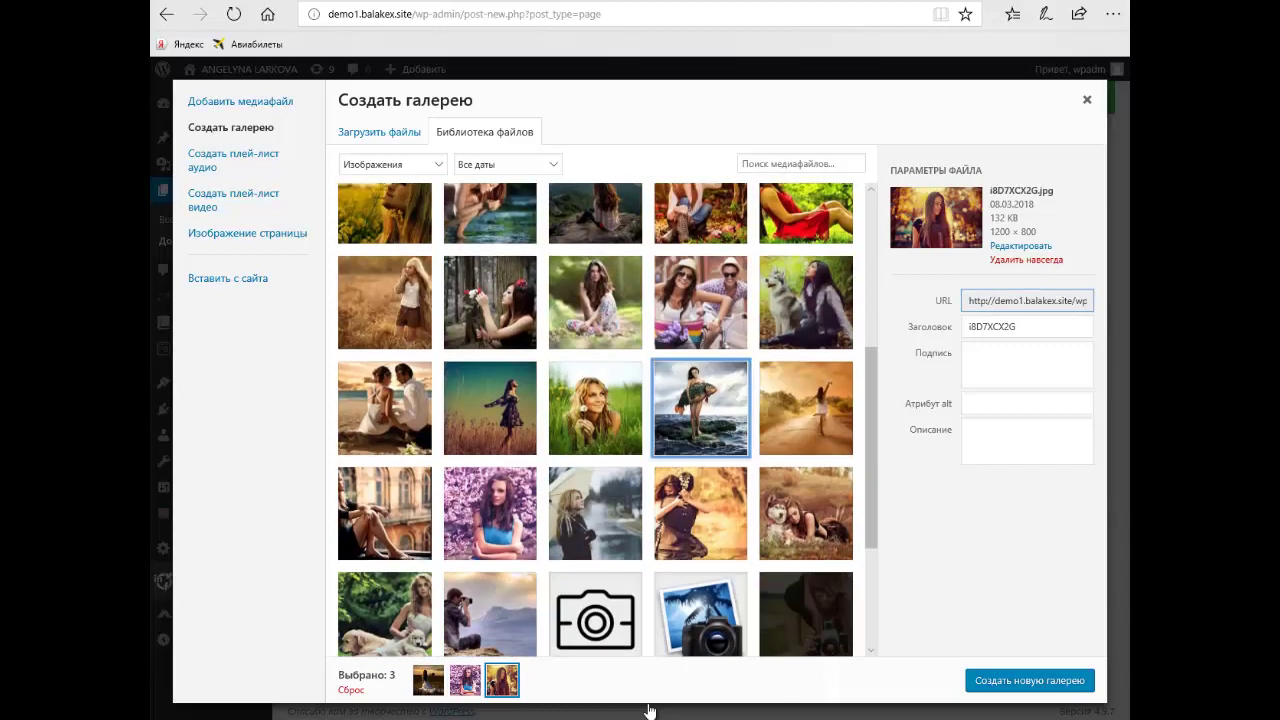
scroll(700, 409, "down", 2)
scroll(648, 710, "down", 1)
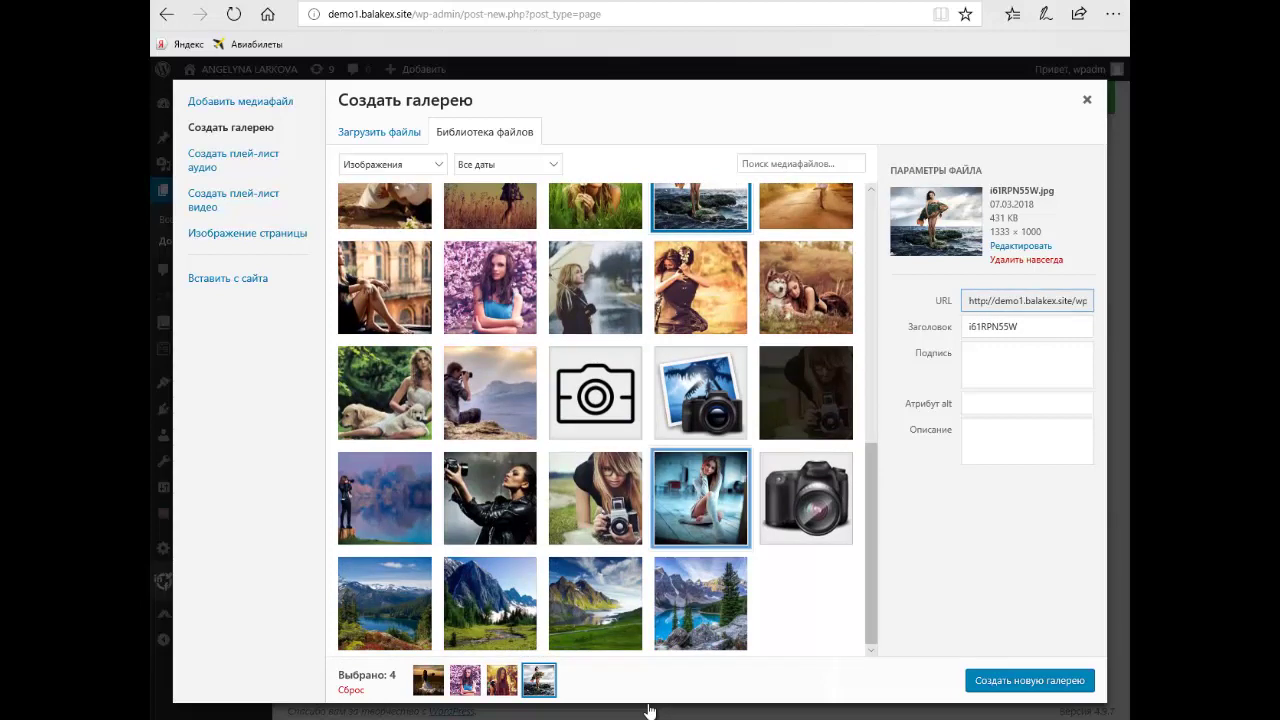
left_click(700, 498)
left_click(490, 498)
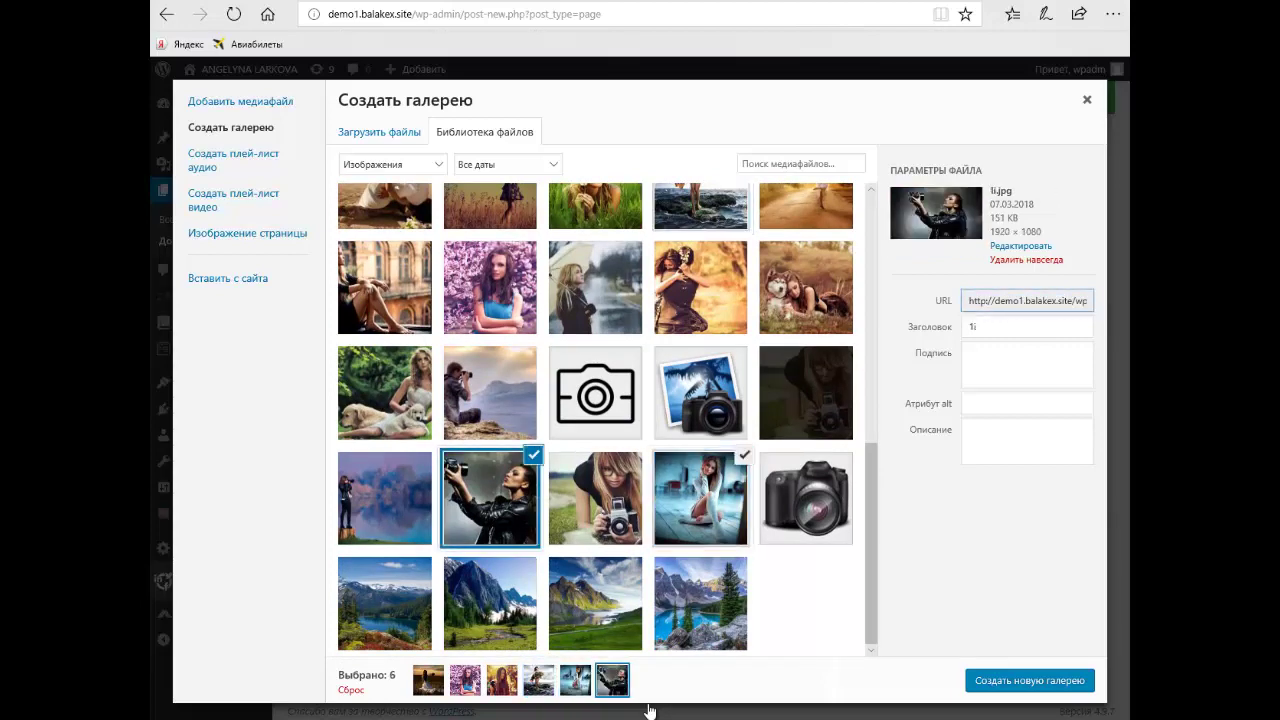
left_click(1030, 681)
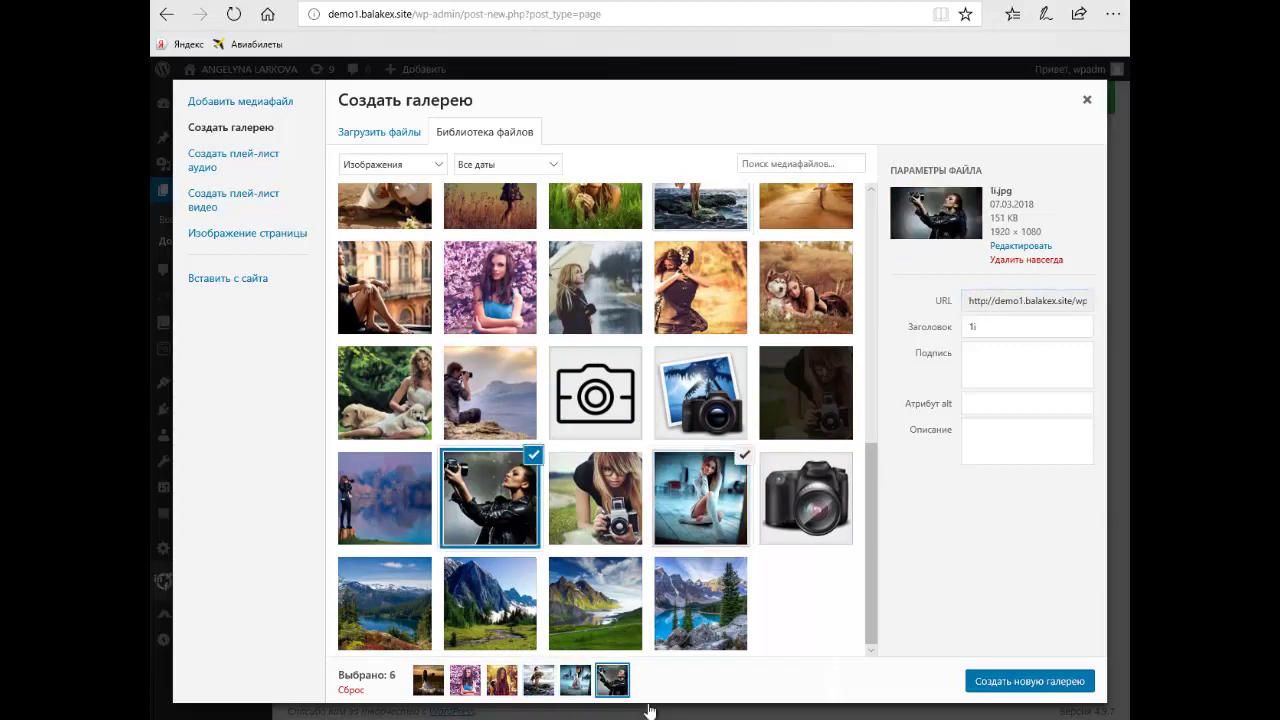
left_click(1030, 681)
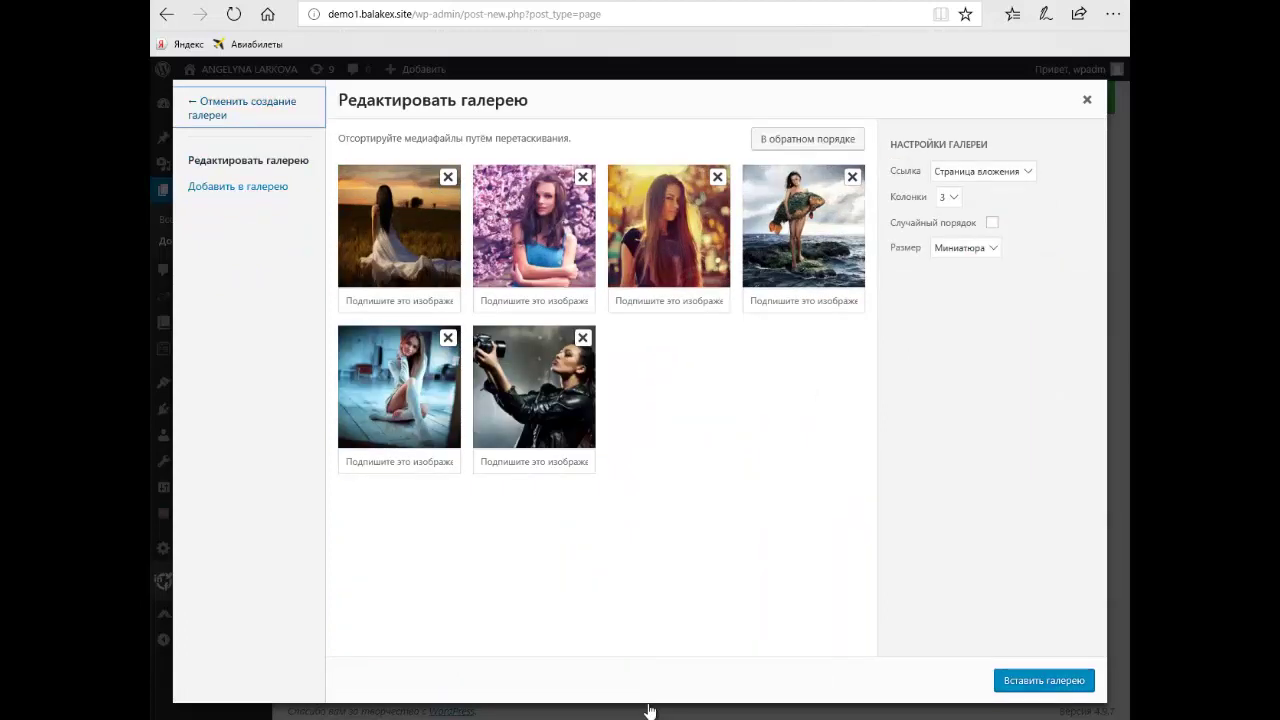
- Set the gallery to 2 columns and its image link to Медиафайл
left_click(953, 197)
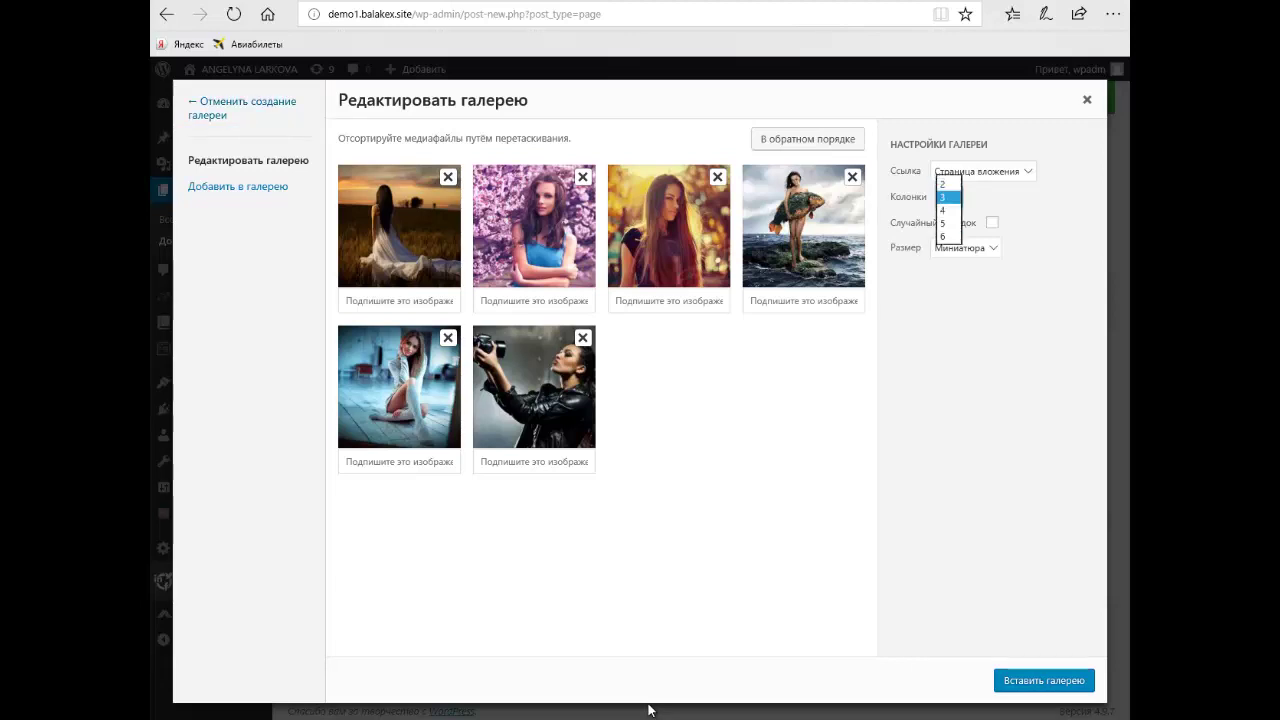
left_click(948, 198)
key("Return")
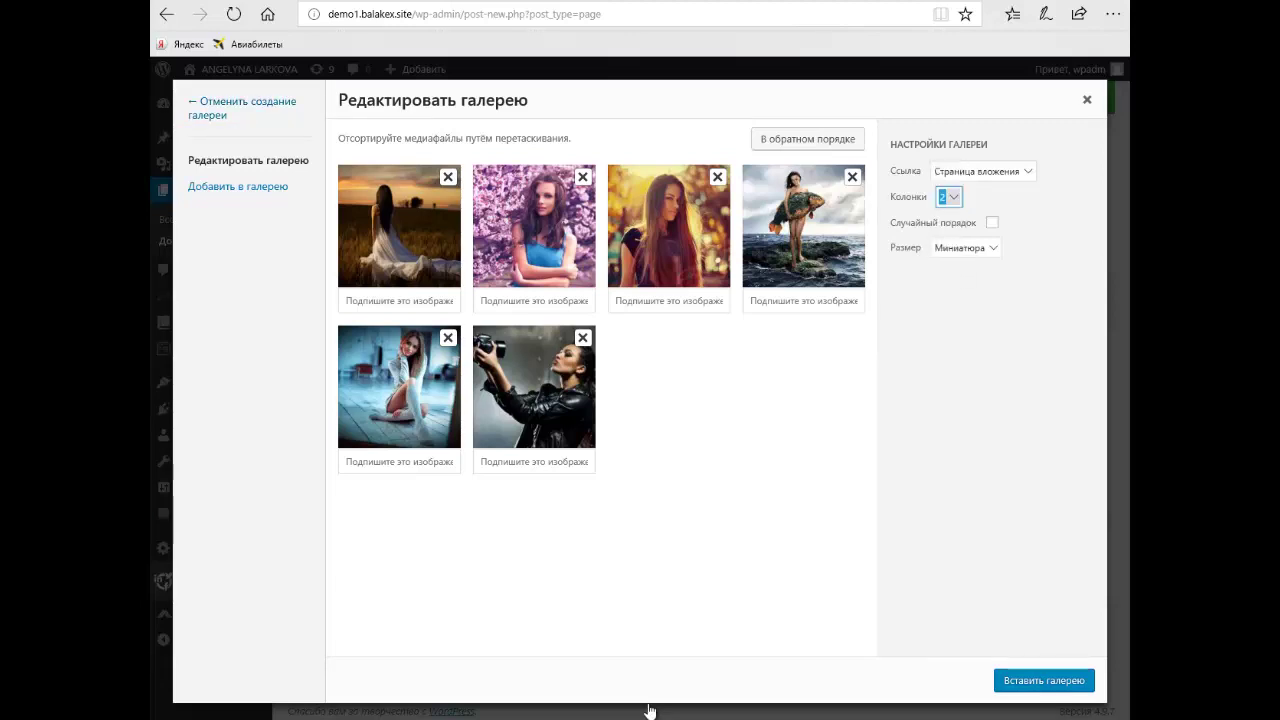
key("shift+Tab")
key("alt+Down")
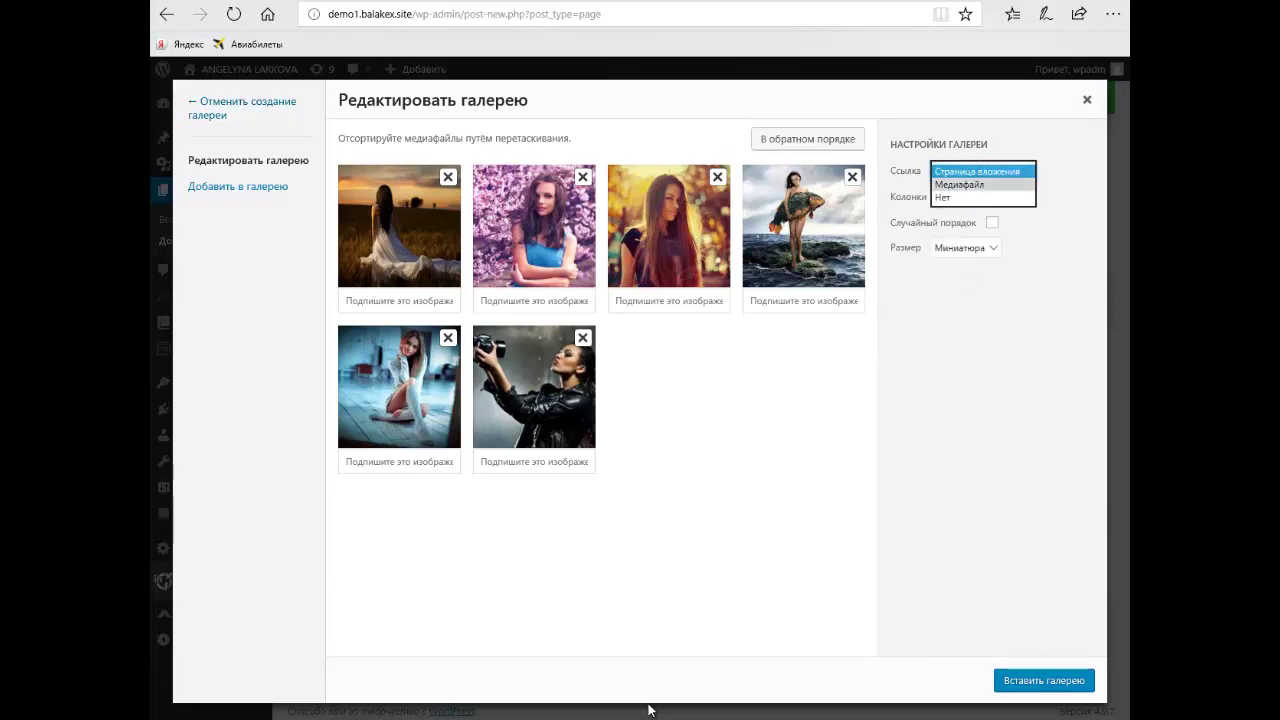
left_click(960, 185)
- Set the gallery image size to Большой and insert the gallery into the page
left_click(968, 248)
key("alt+Down")
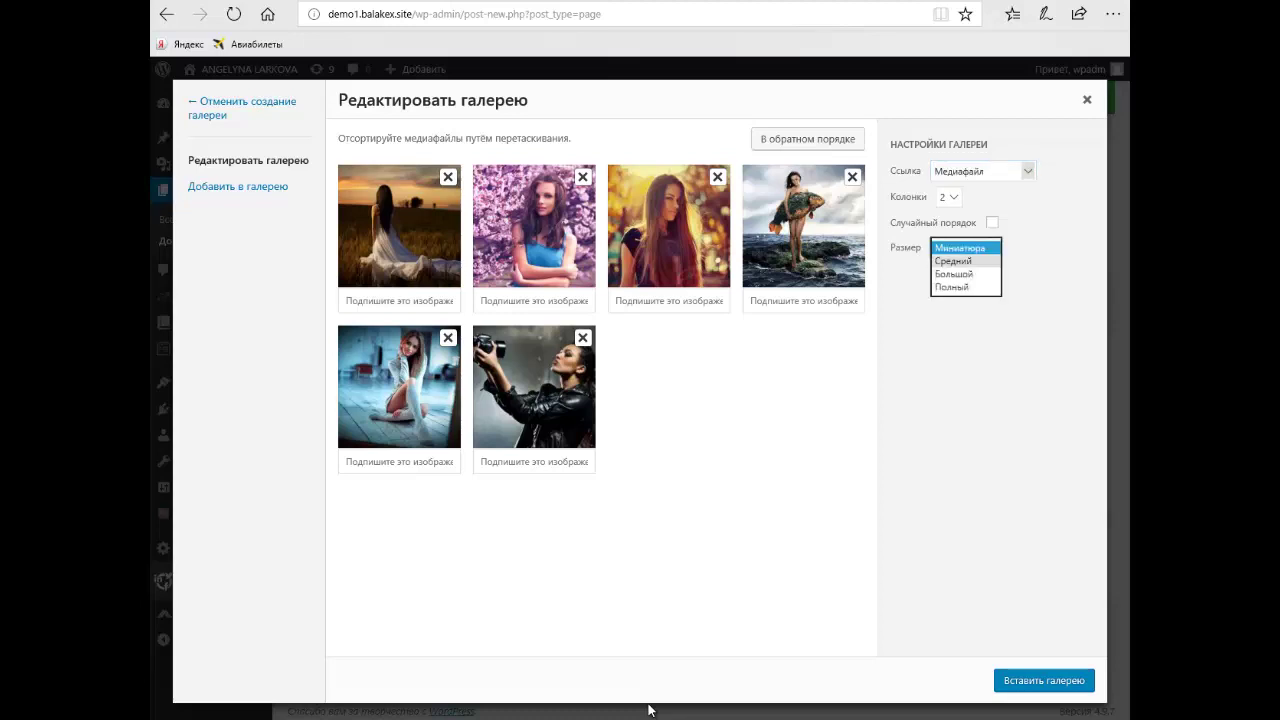
key("Down")
key("Down")
key("Return")
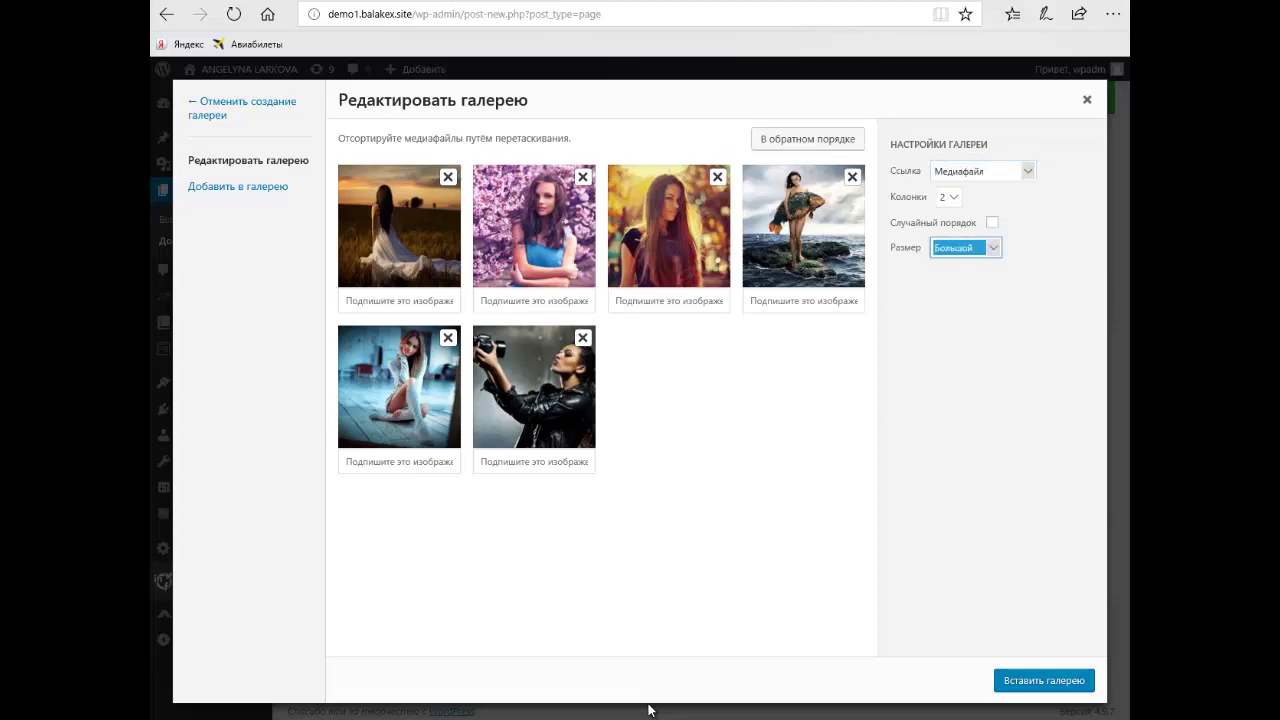
key("Tab")
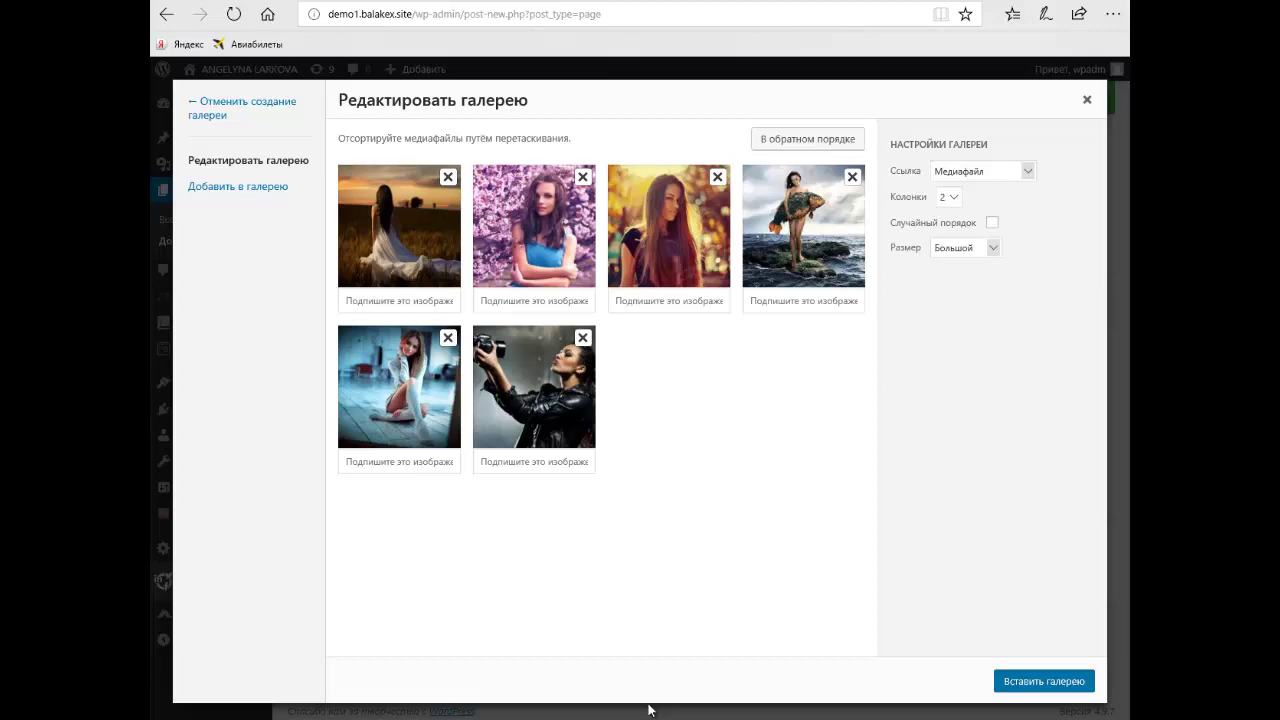
key("Return")
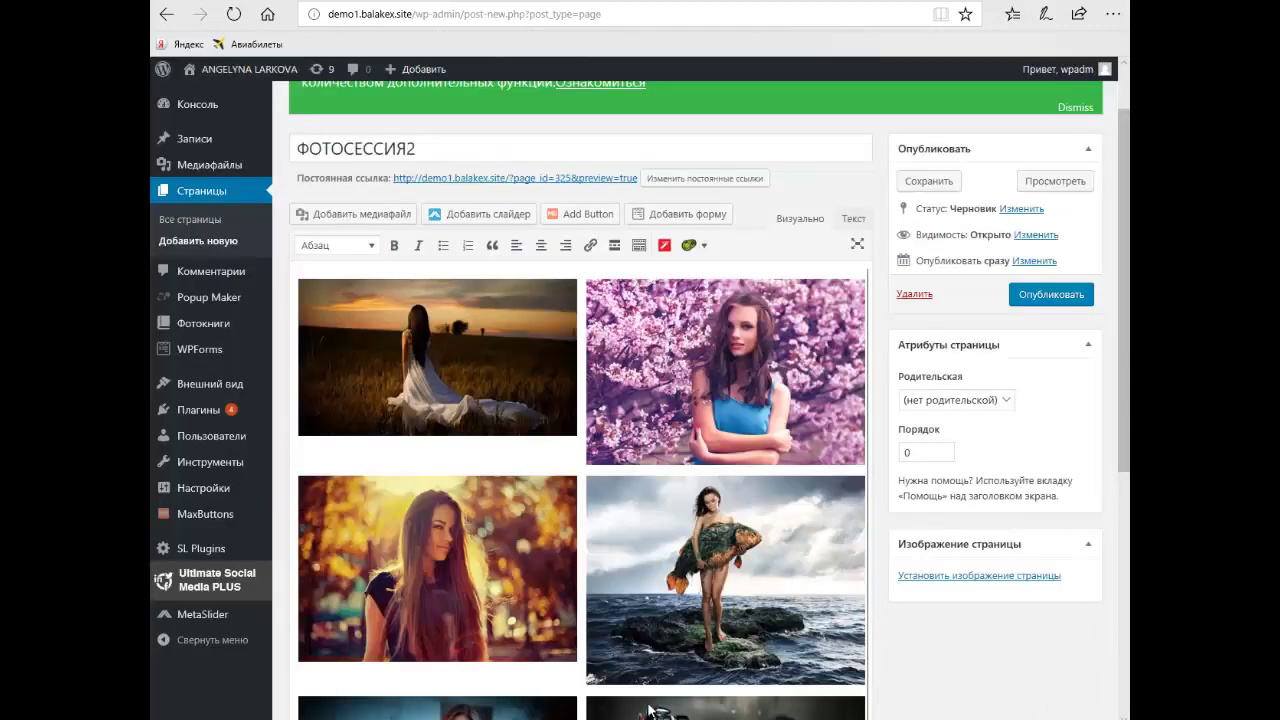
- Edit the inserted gallery, moving the seated woman in white to first place and the woman with the fish to second
scroll(648, 710, "down", 5)
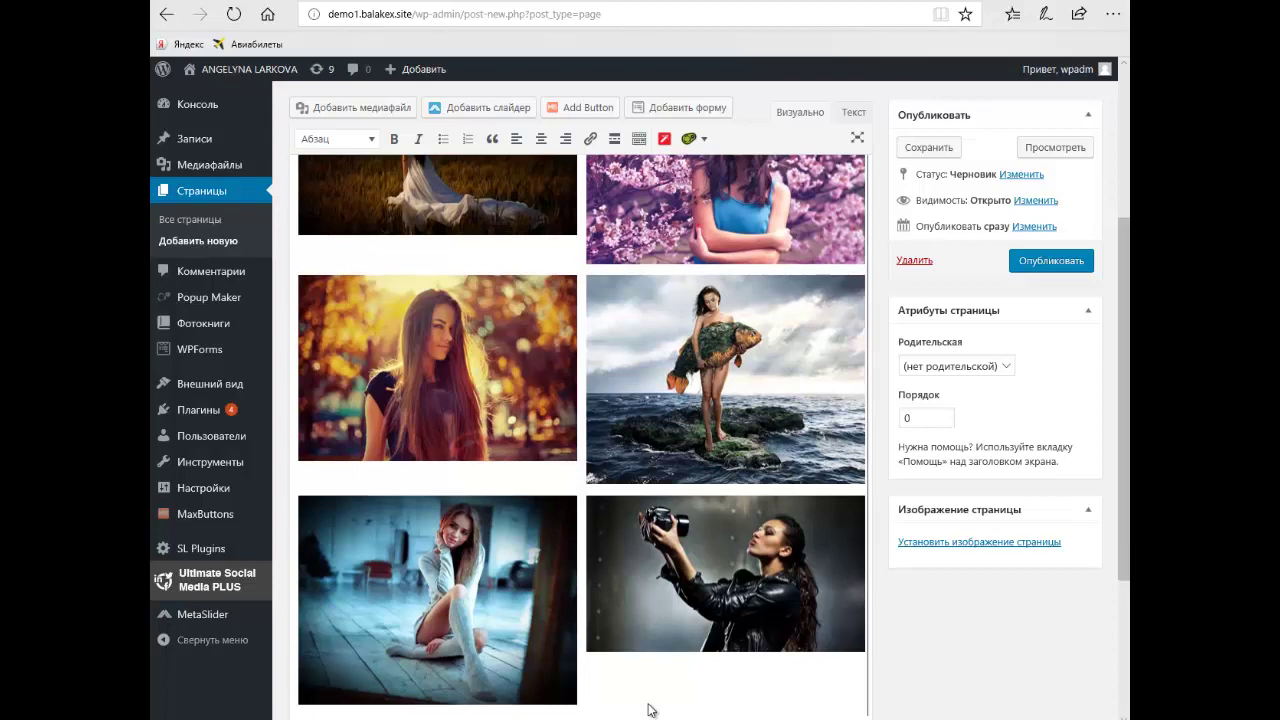
scroll(648, 710, "up", 1)
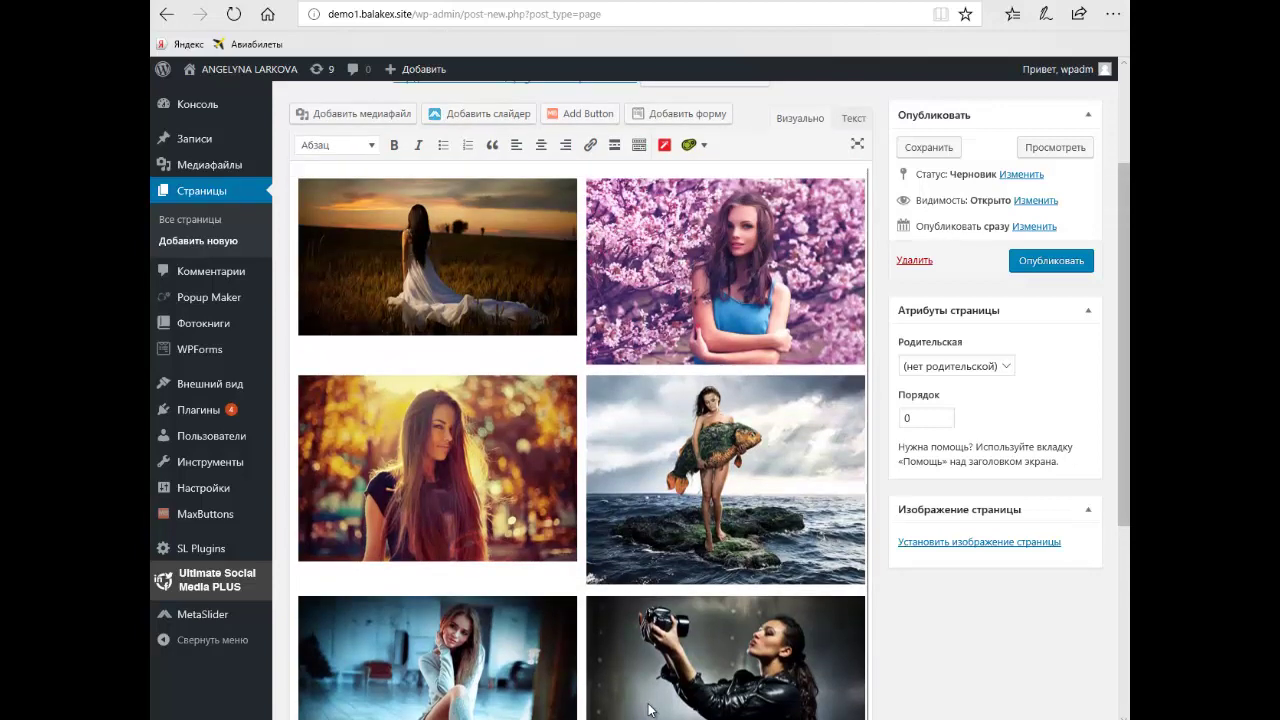
scroll(648, 710, "down", 1)
scroll(648, 710, "up", 2)
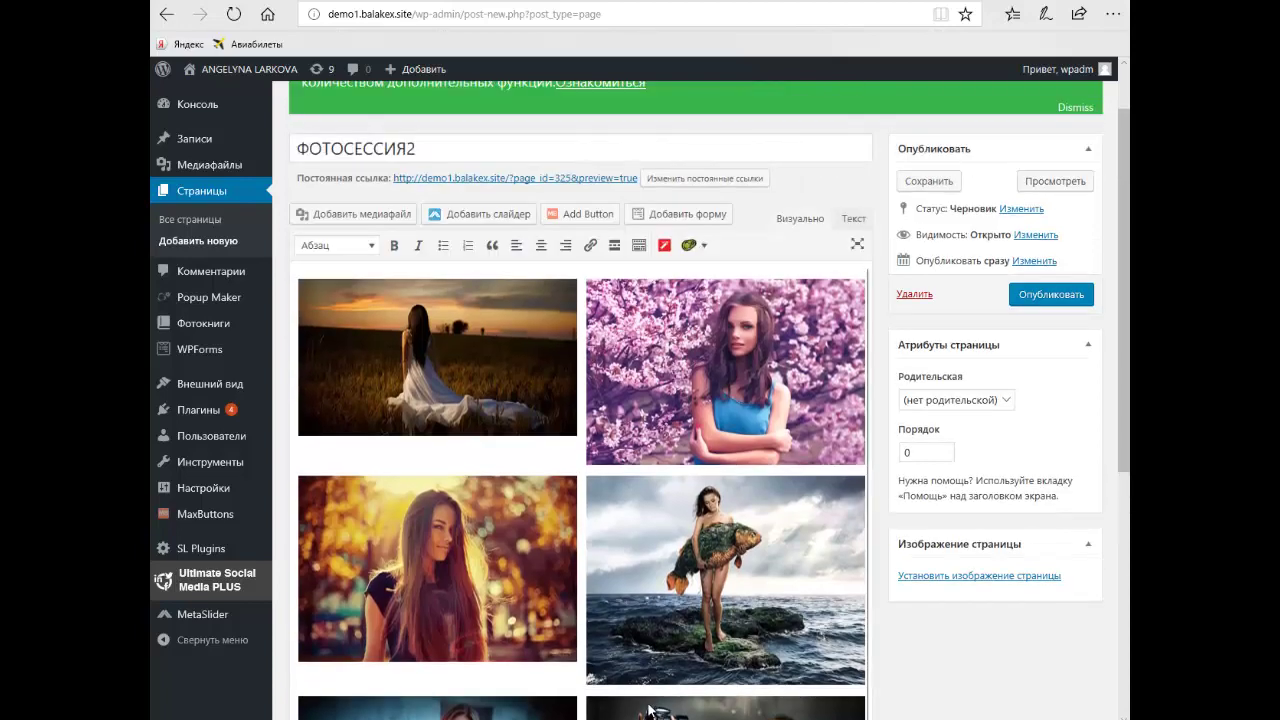
left_click(648, 710)
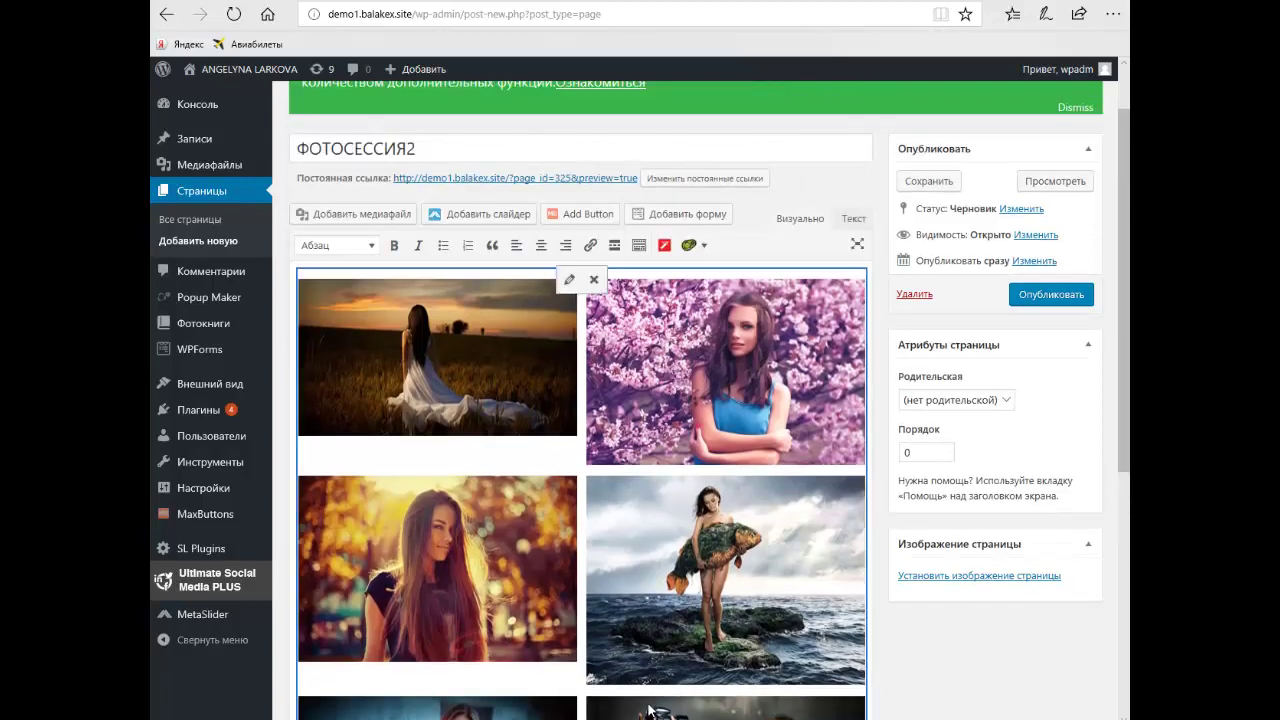
left_click(569, 280)
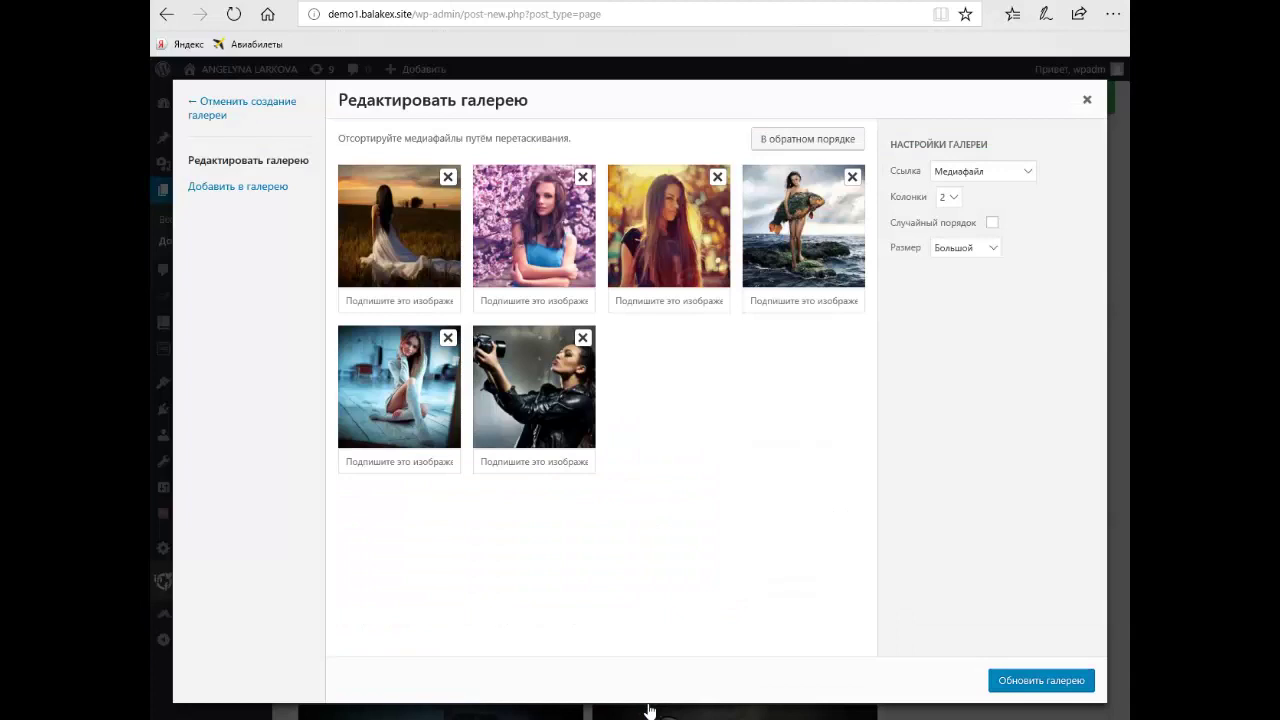
left_click_drag(399, 387, 388, 219)
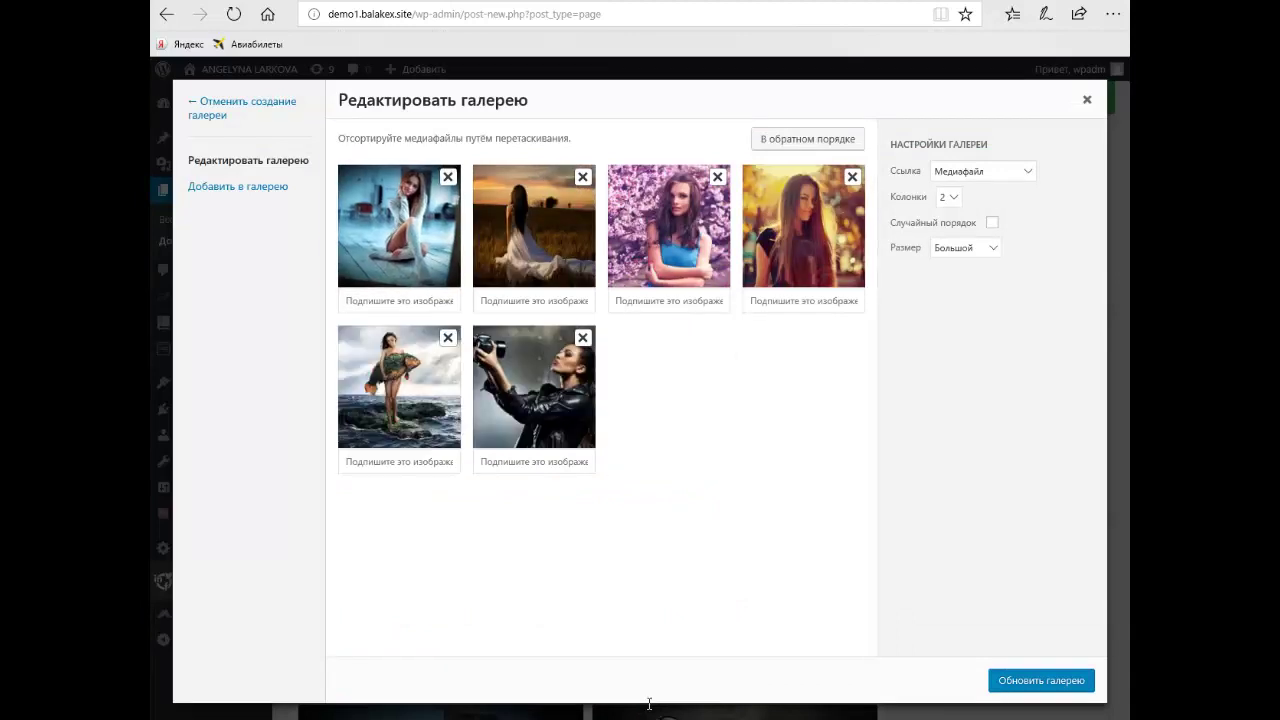
left_click_drag(399, 386, 534, 226)
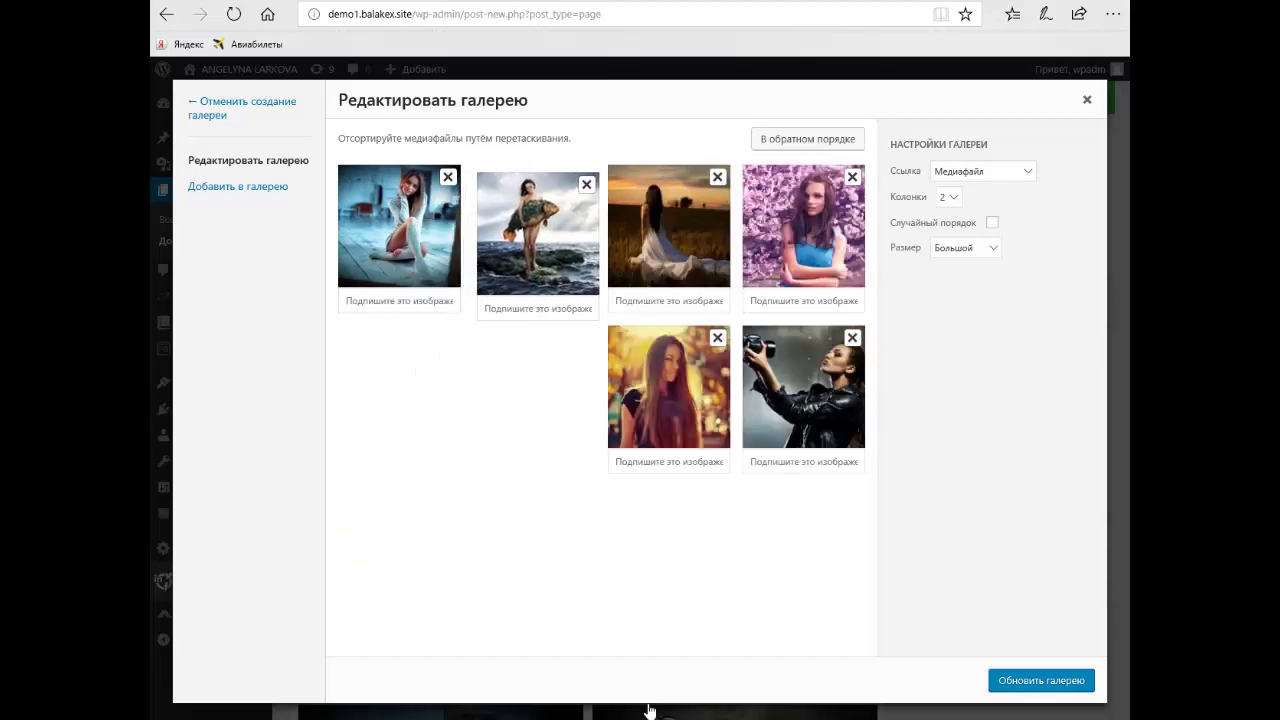
- Move the sunset field photo to the end and the photographer photo to fourth place, and update the gallery
left_click_drag(668, 225, 534, 386)
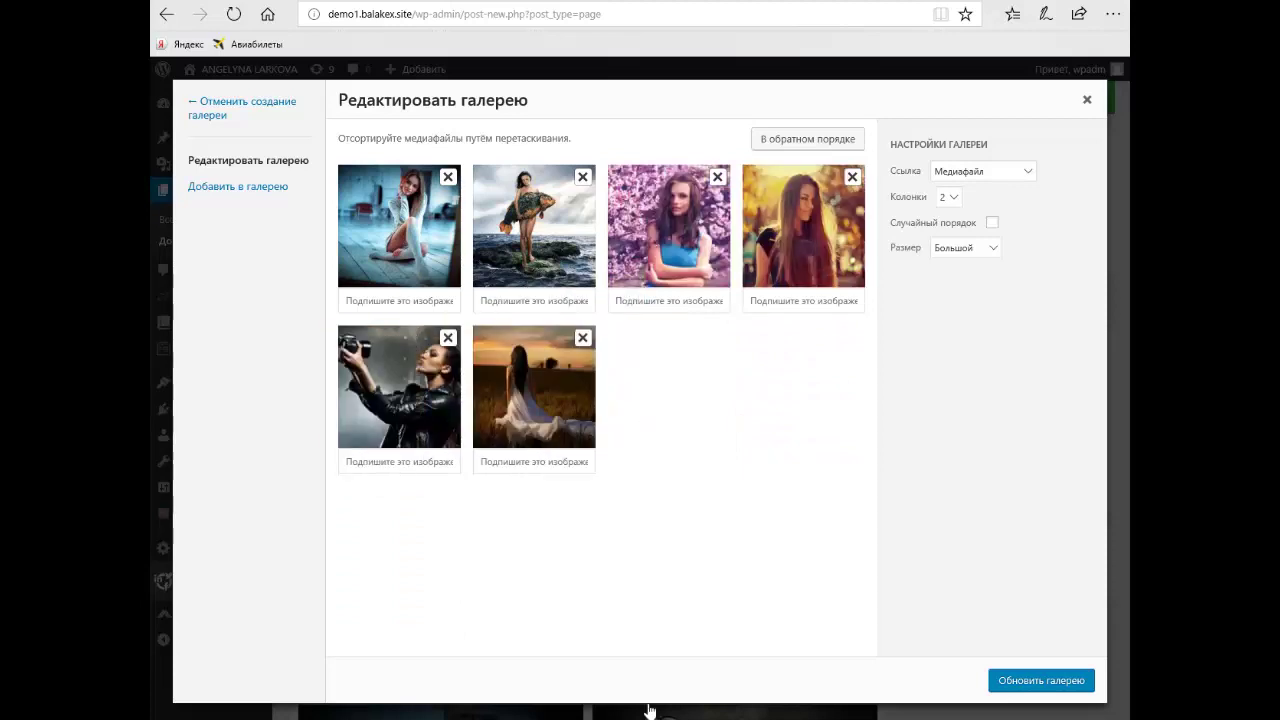
left_click_drag(668, 226, 667, 372)
left_click_drag(399, 386, 803, 226)
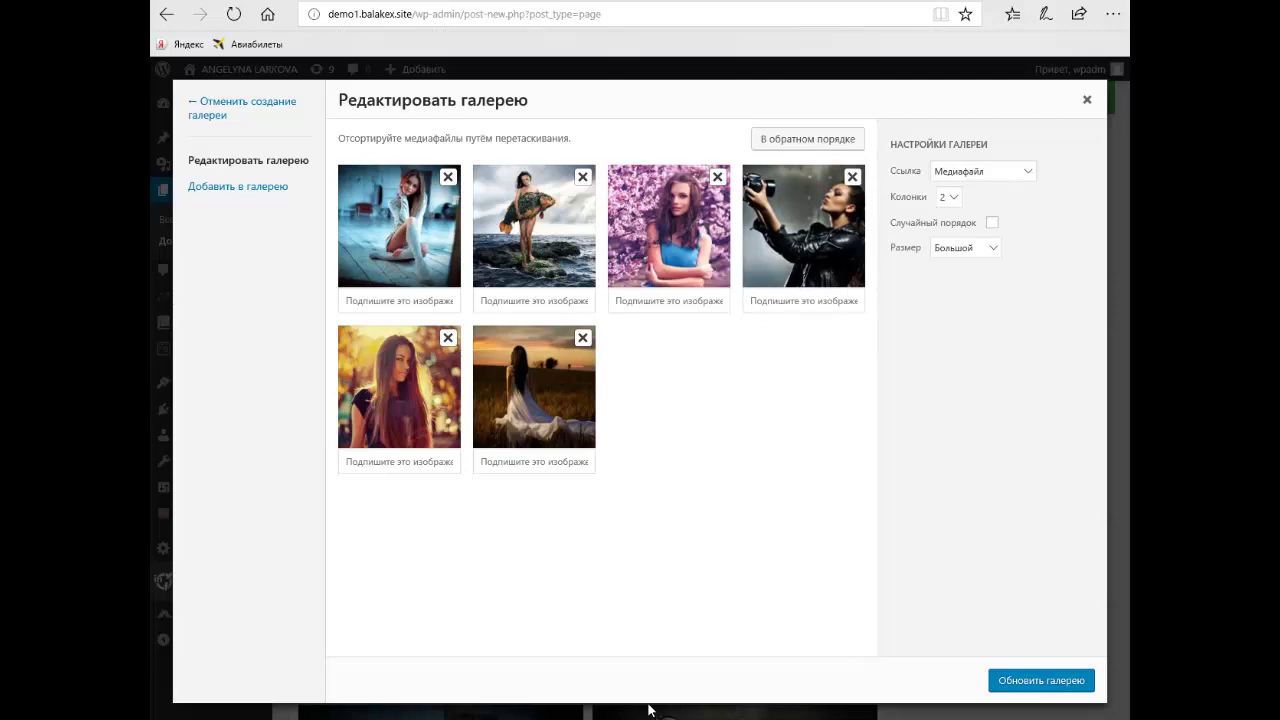
left_click(650, 710)
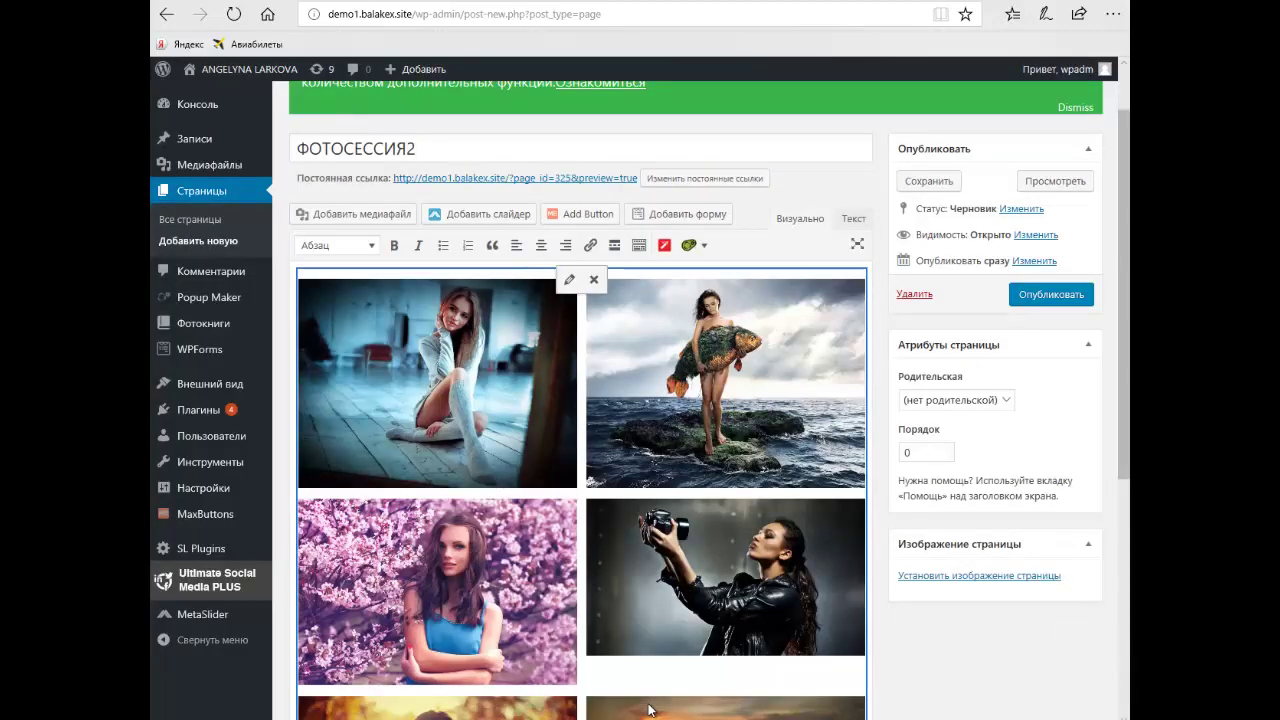
- Reopen the gallery for editing, move the autumn portrait to fourth place ahead of the photographer, and update the gallery
scroll(648, 710, "down", 3)
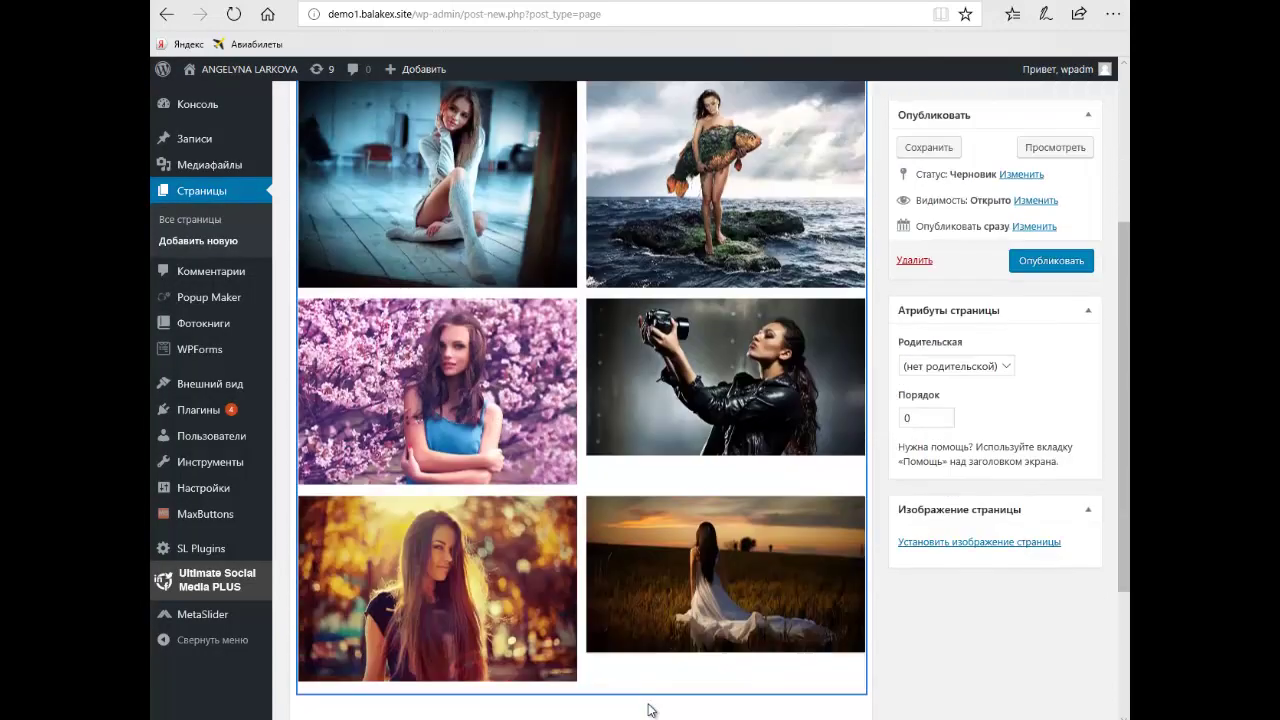
scroll(648, 710, "up", 1)
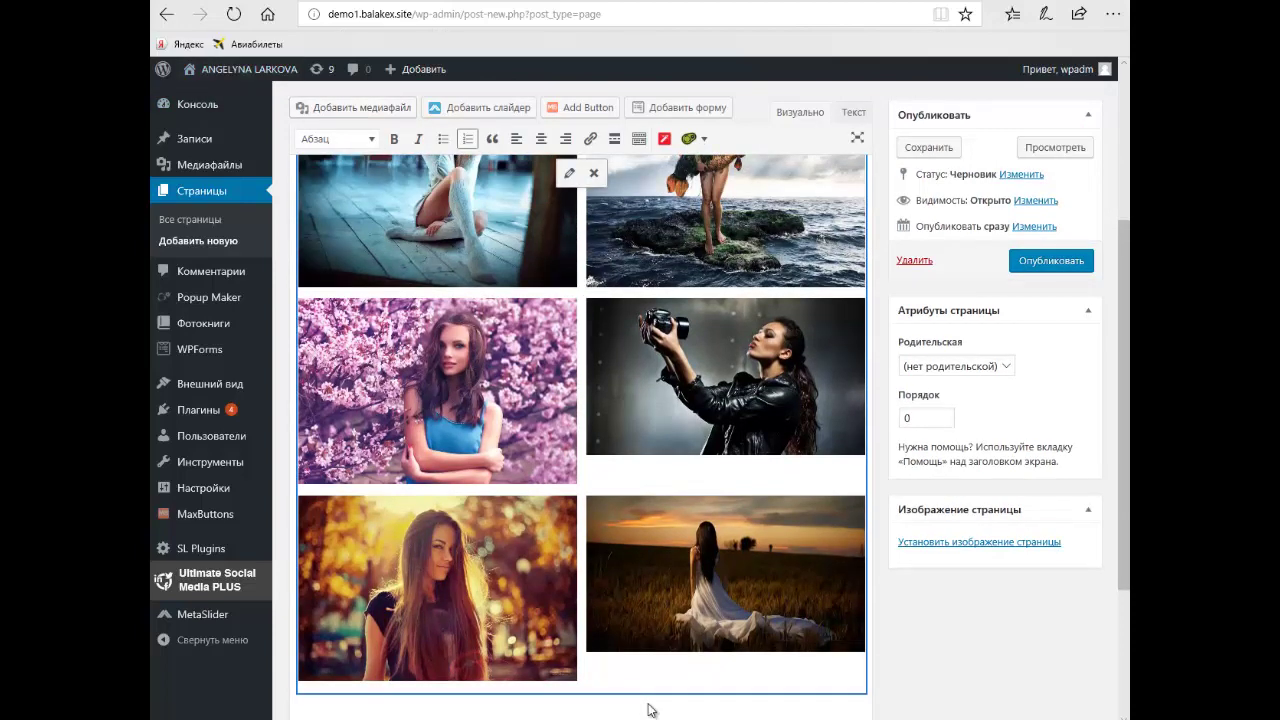
left_click(569, 173)
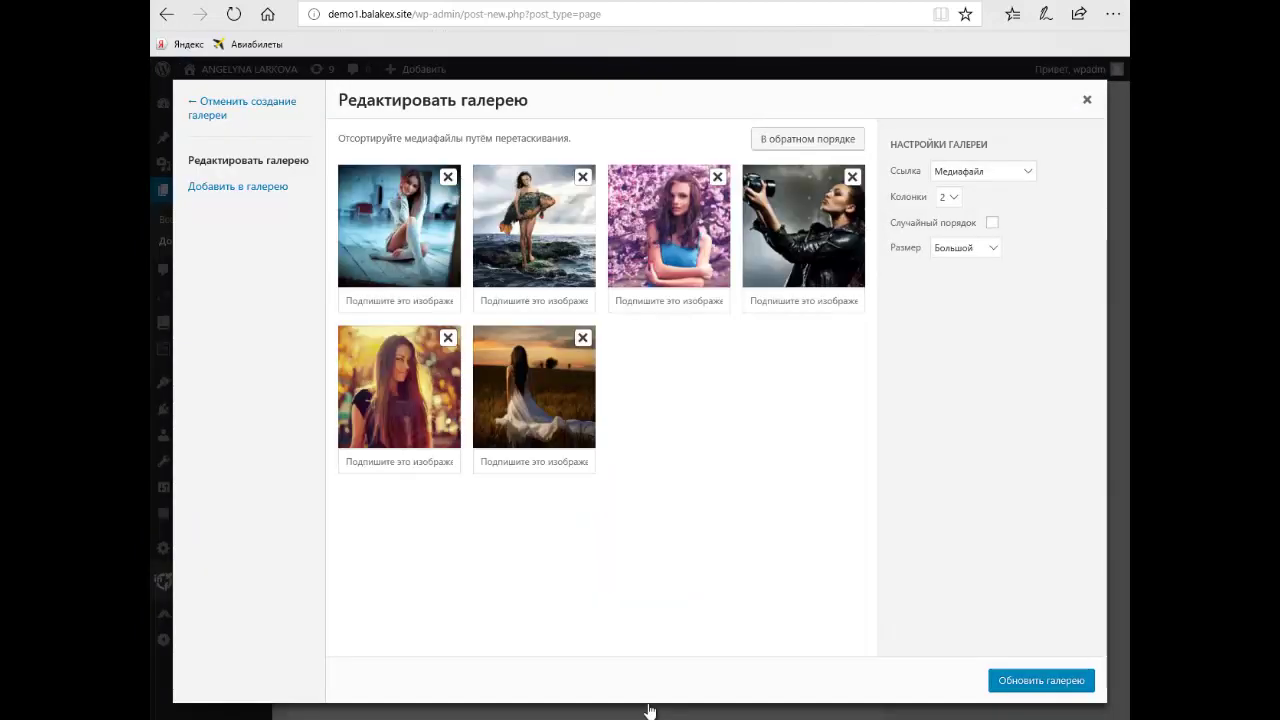
left_click_drag(399, 387, 792, 232)
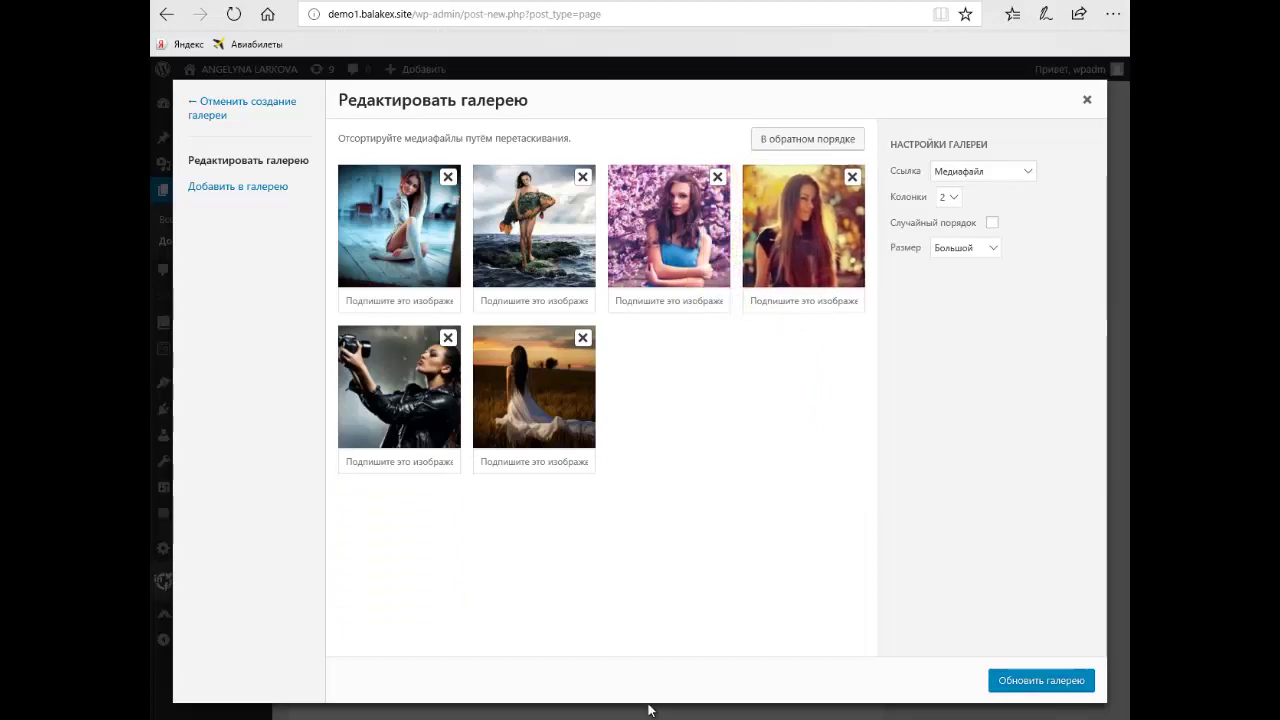
left_click(1041, 680)
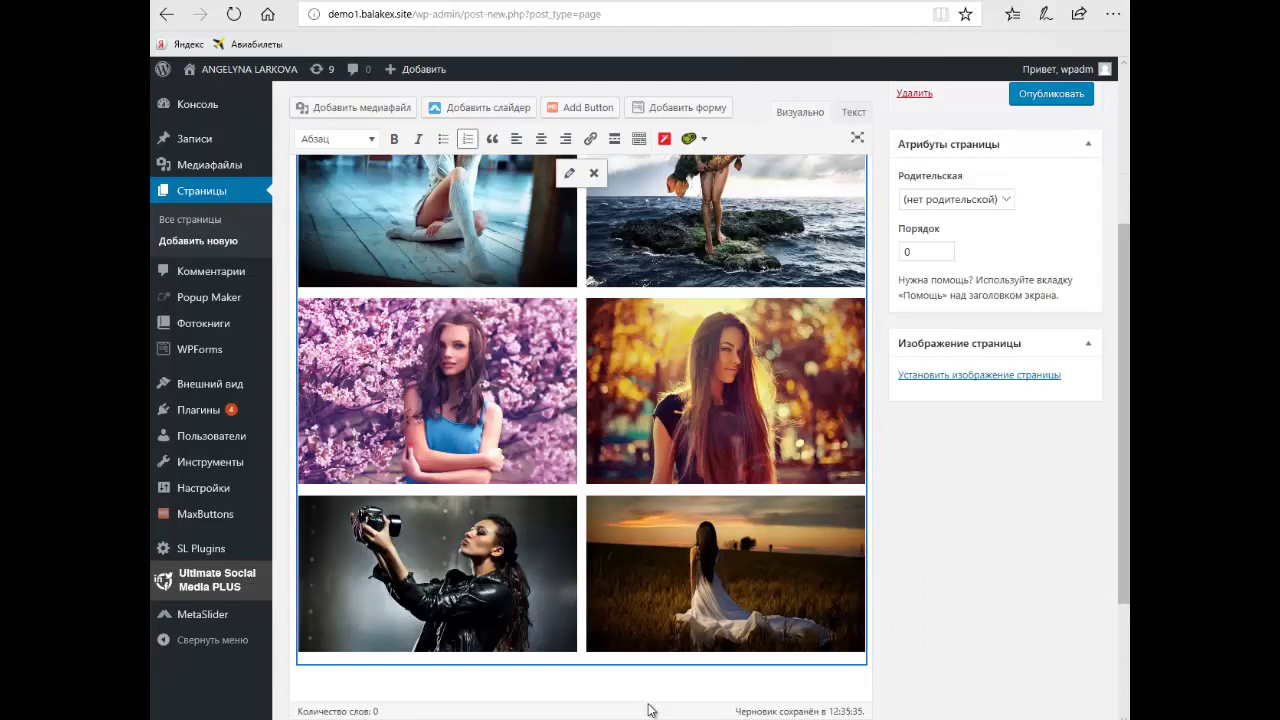
- Publish the ФОТОСЕССИЯ2 page and review its photo gallery on the live site
scroll(648, 650, "up", 5)
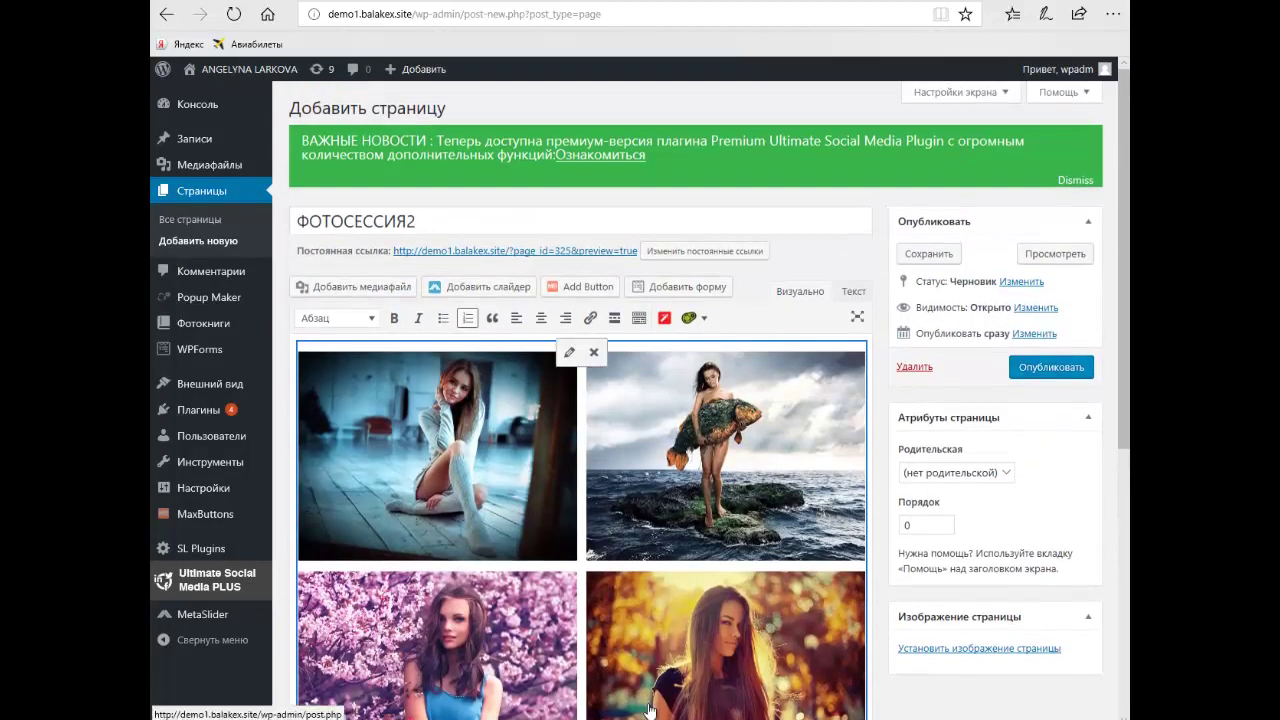
left_click(1051, 367)
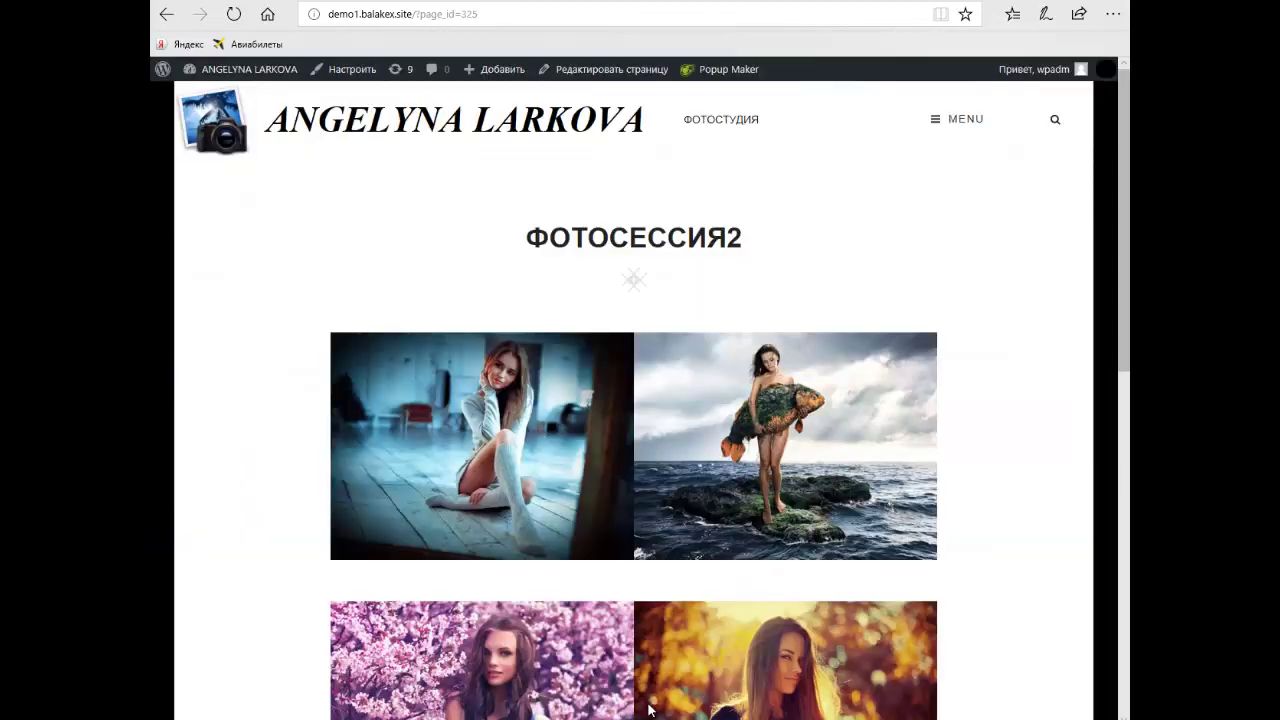
scroll(648, 710, "down", 5)
scroll(648, 710, "up", 3)
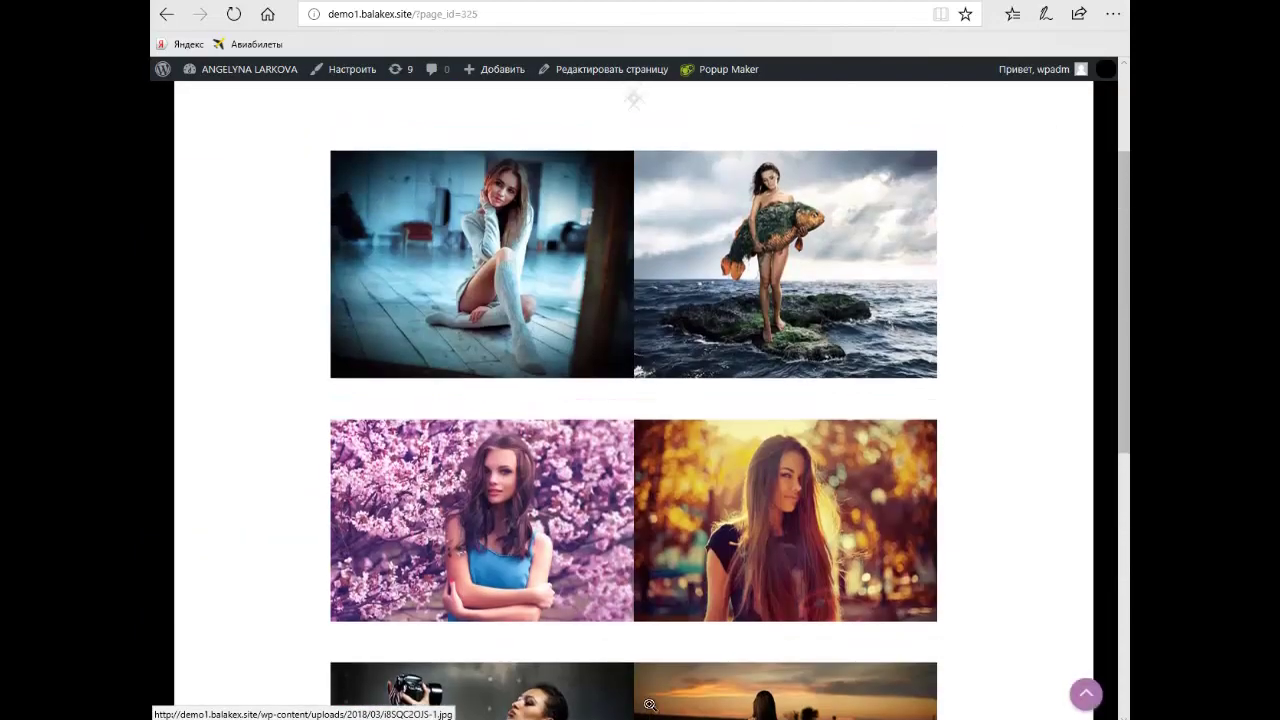
scroll(648, 705, "up", 2)
scroll(648, 708, "down", 2)
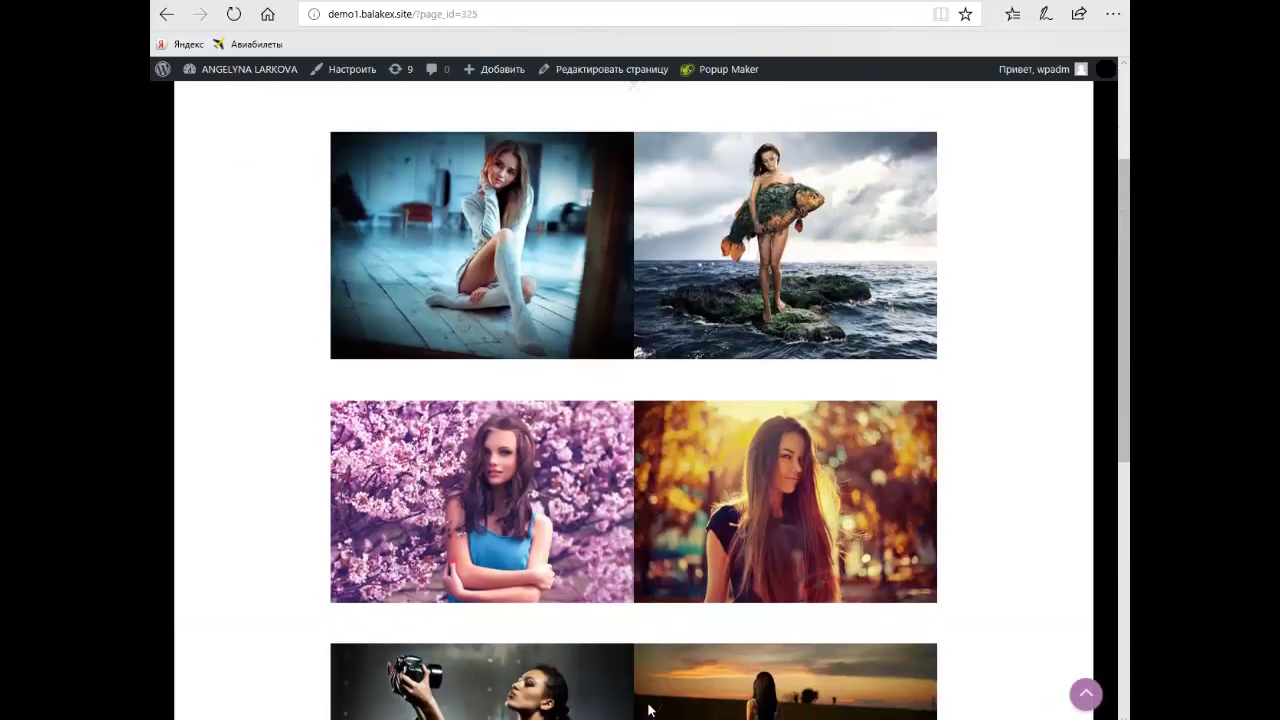
- View the photo of the woman among pink blossoms enlarged on the live ФОТОСЕССИЯ2 page, and close it
left_click(650, 705)
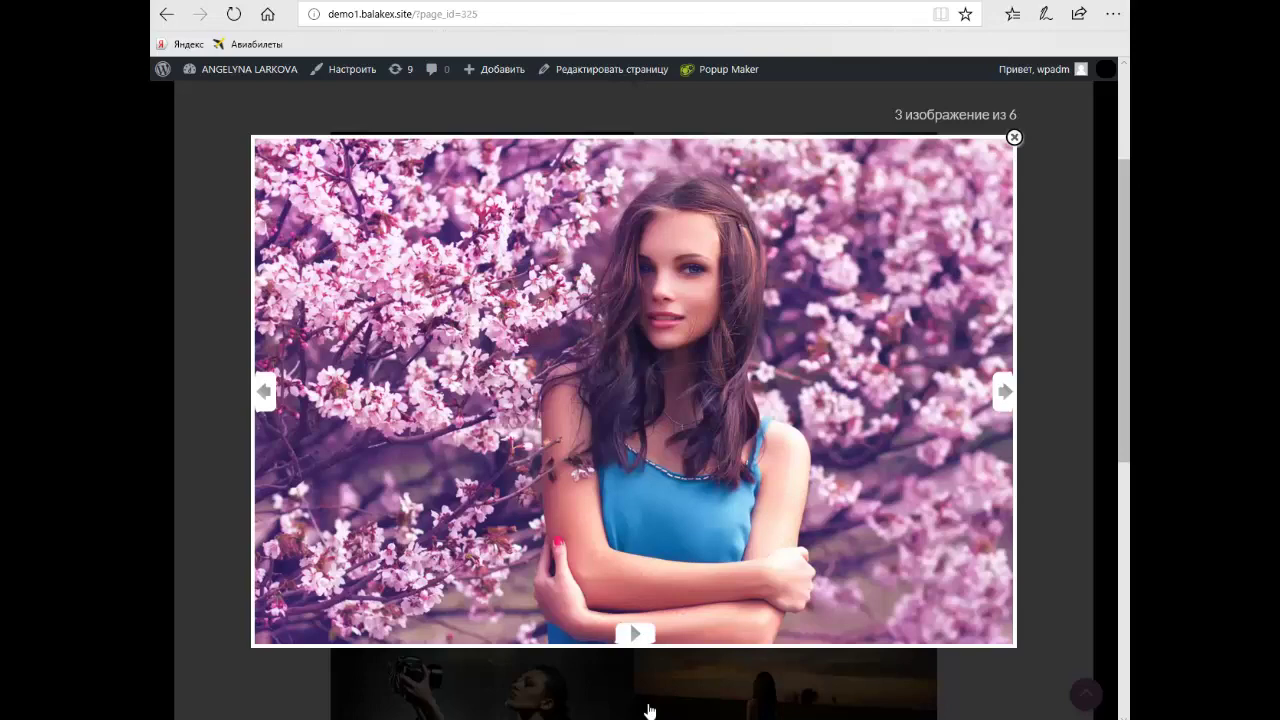
left_click(648, 710)
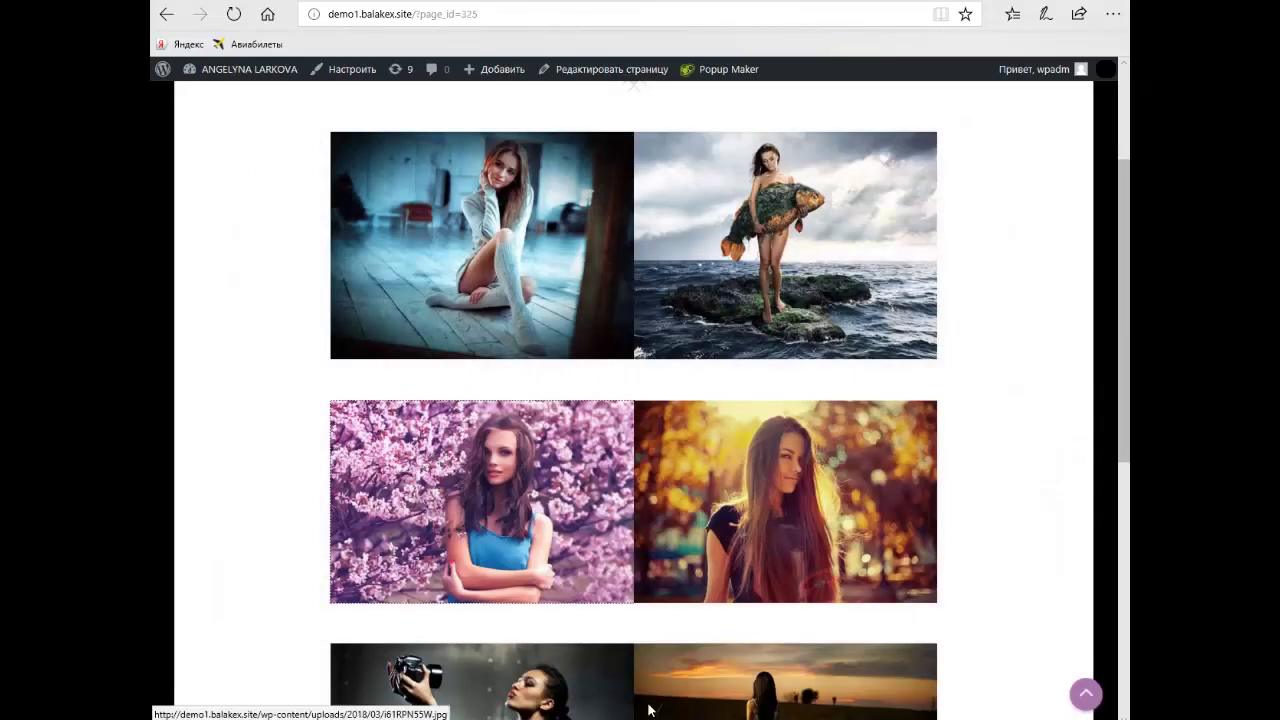
scroll(650, 710, "up", 3)
- Go to the site's admin console and create a new slideshow in MetaSlider
mouse_move(249, 69)
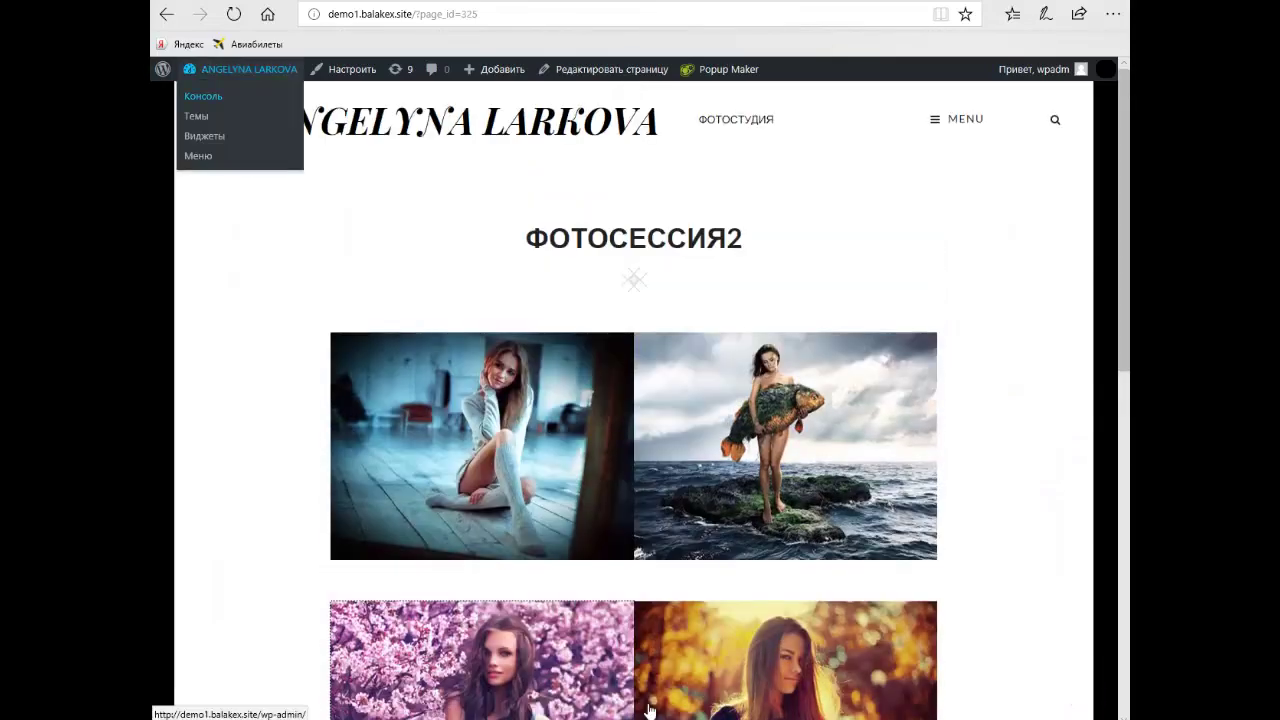
left_click(203, 96)
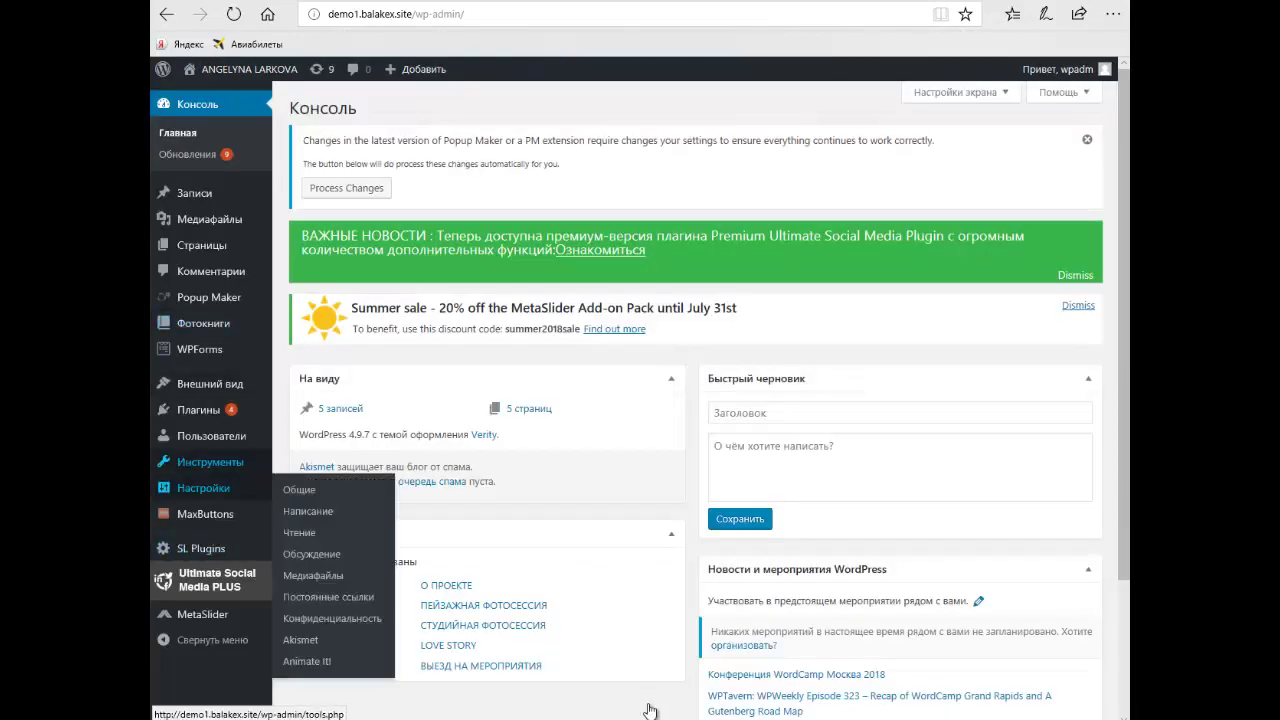
mouse_move(210, 384)
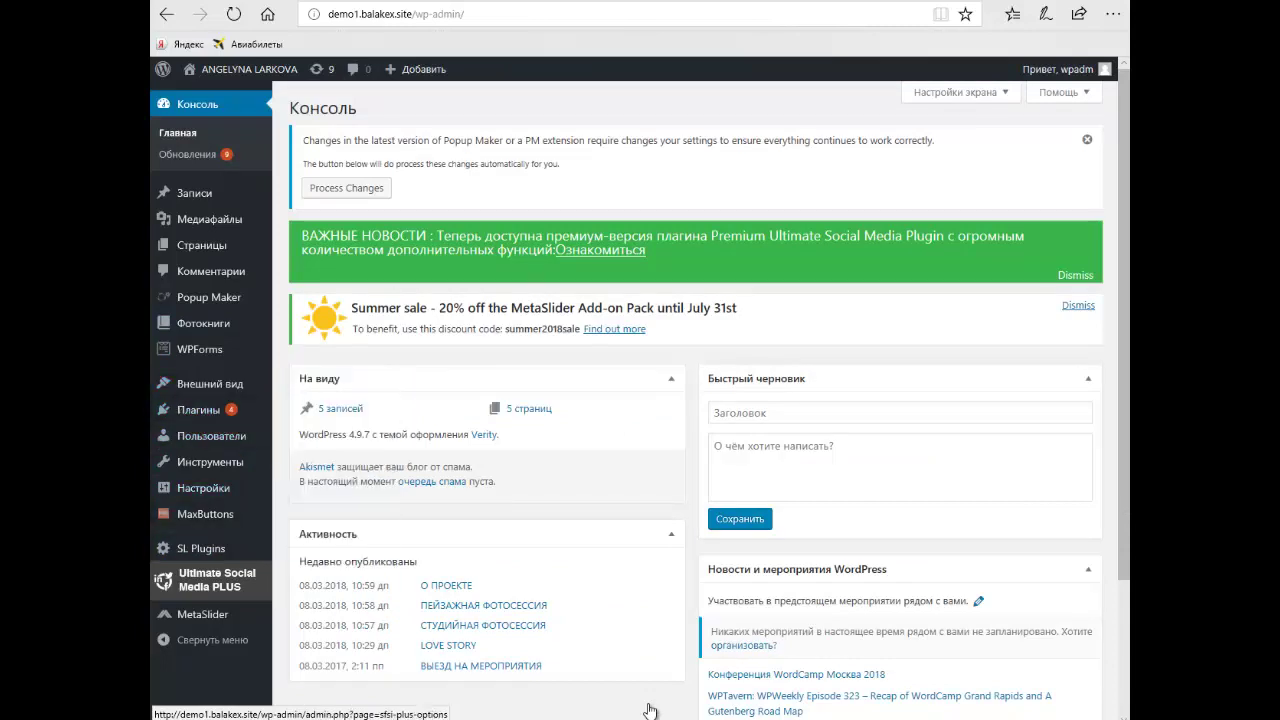
mouse_move(202, 614)
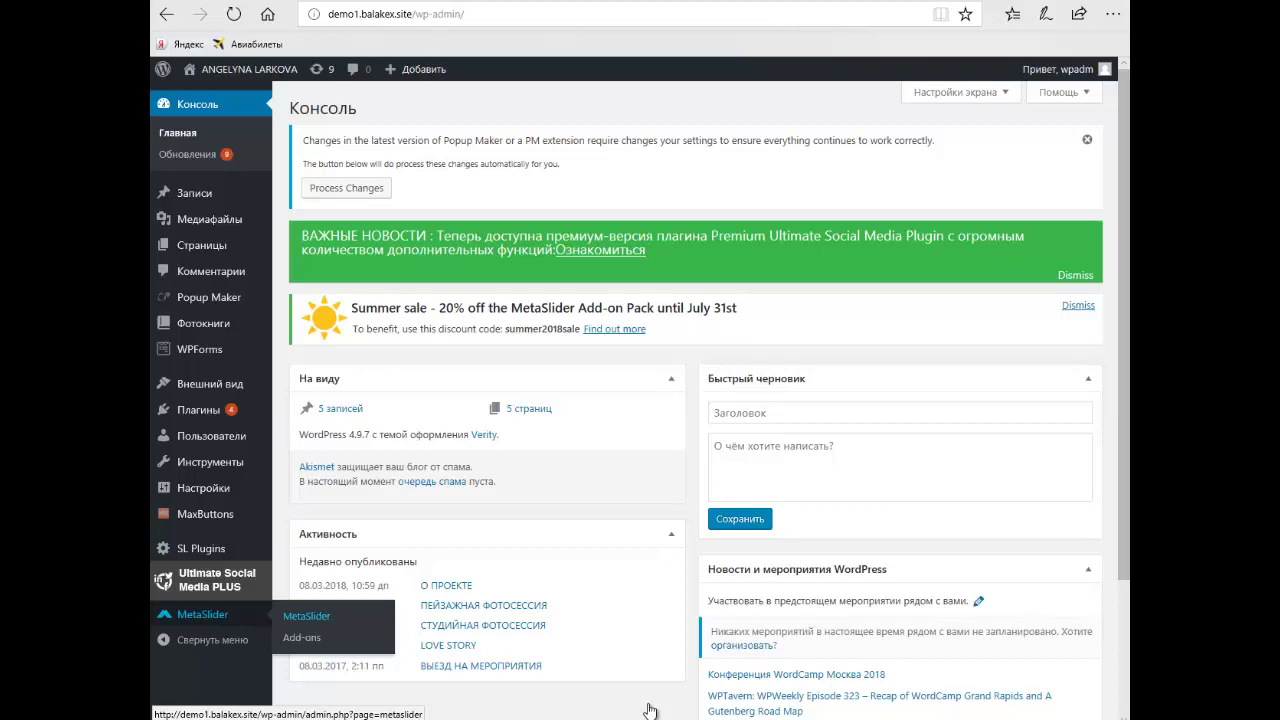
left_click(306, 616)
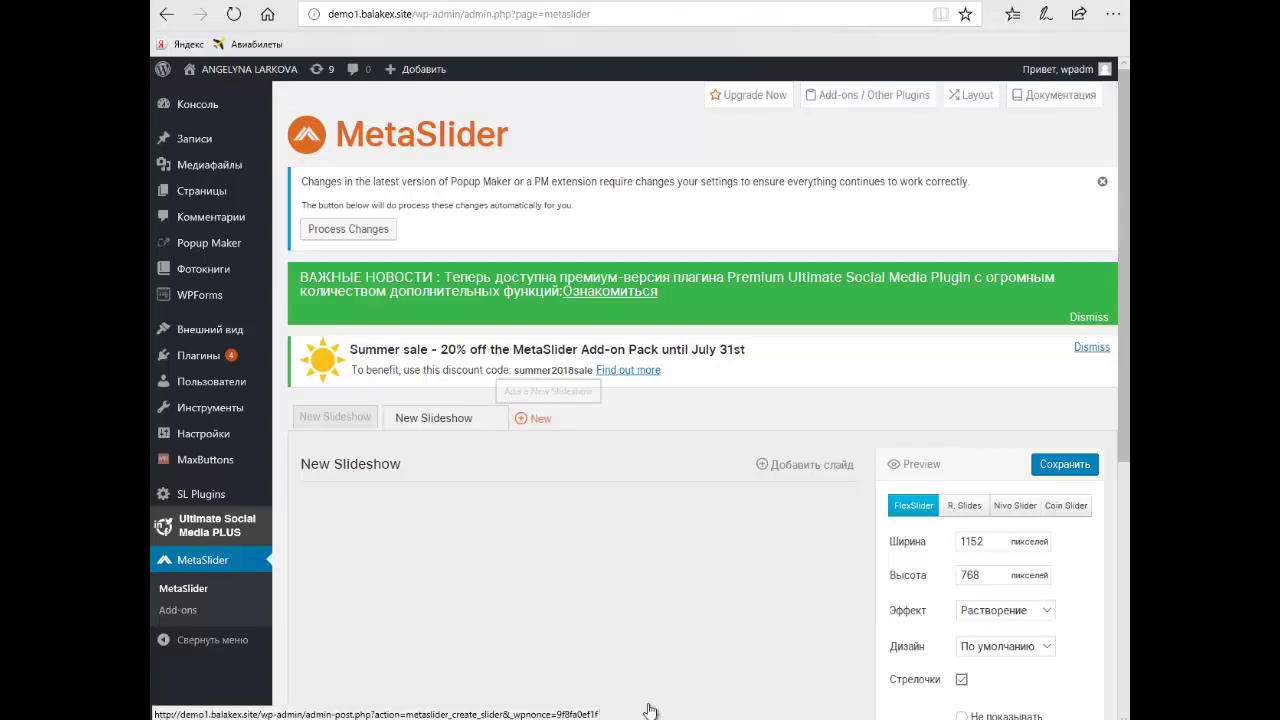
left_click(533, 418)
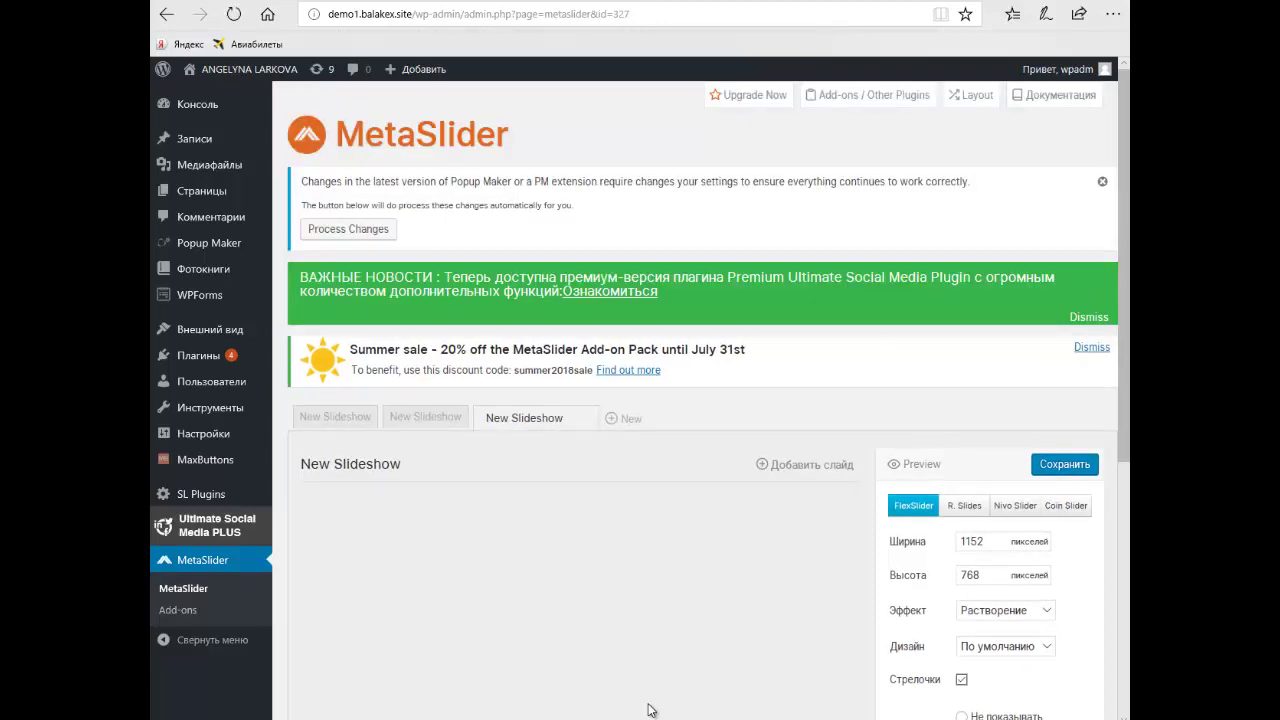
- Add four library photos to the slideshow: sunset field, seated woman in autumn leaves, woman among pink blossoms and autumn portrait
scroll(648, 710, "down", 1)
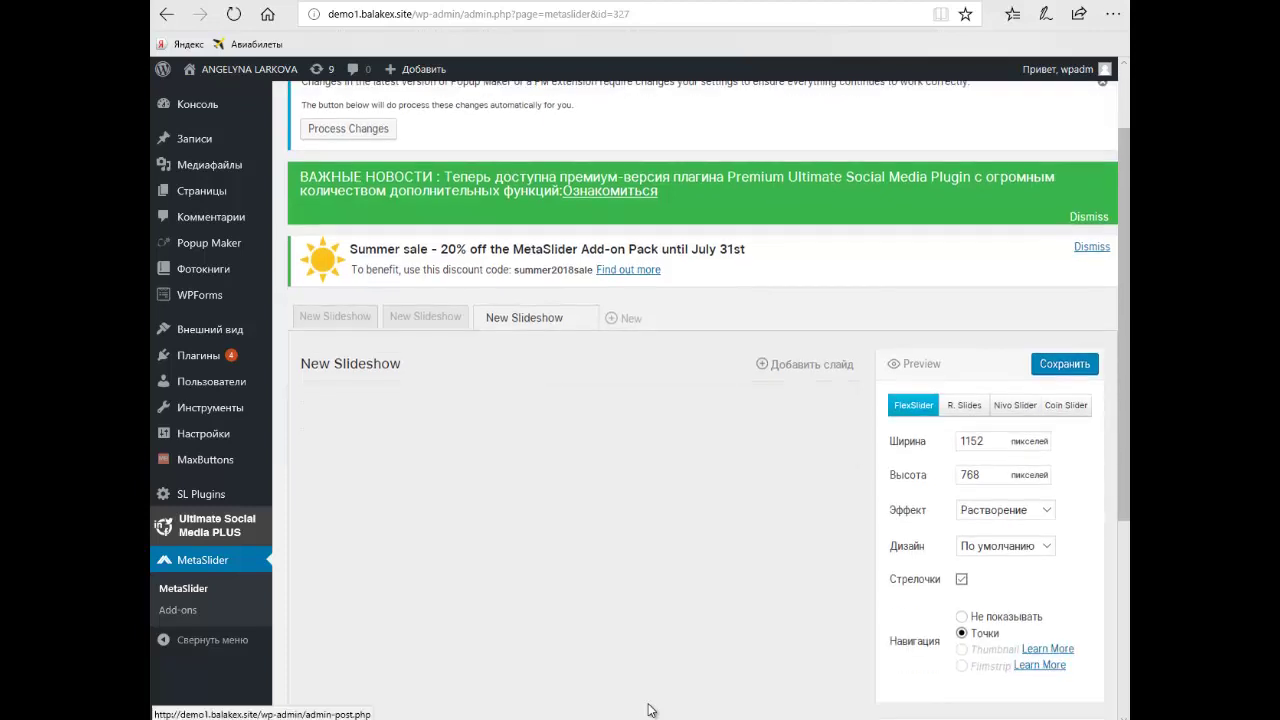
key("Return")
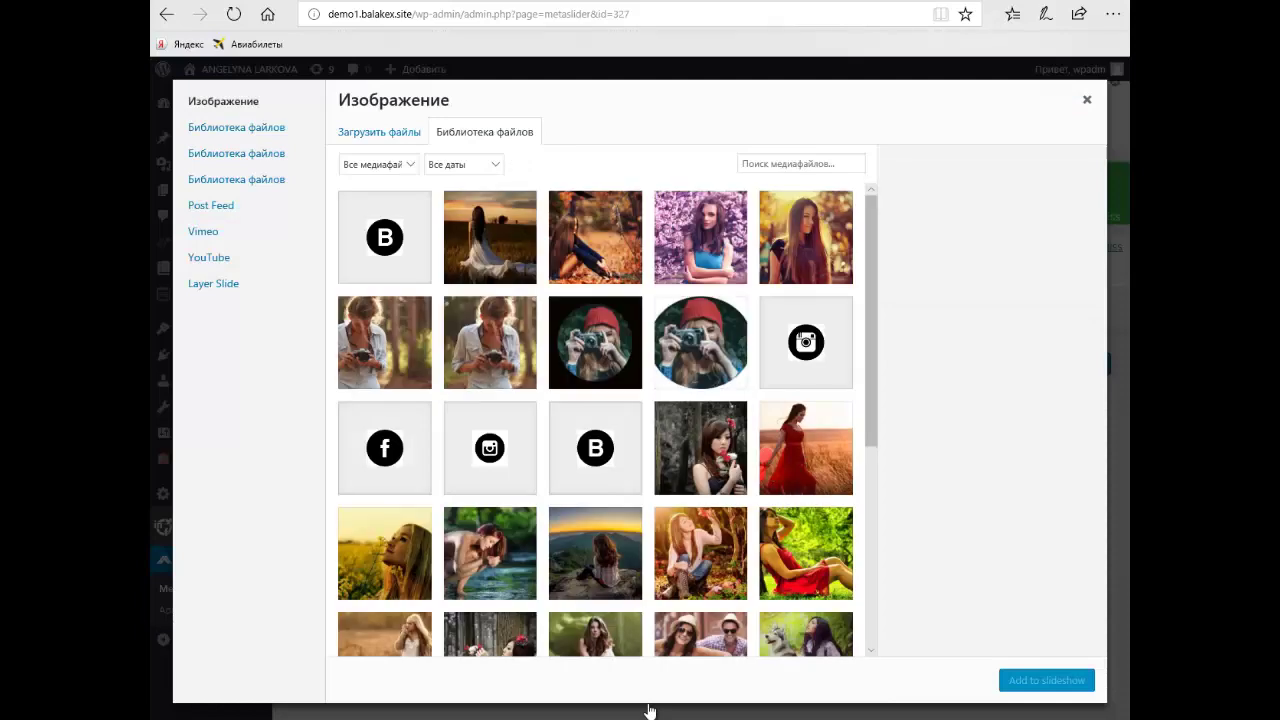
left_click(490, 237)
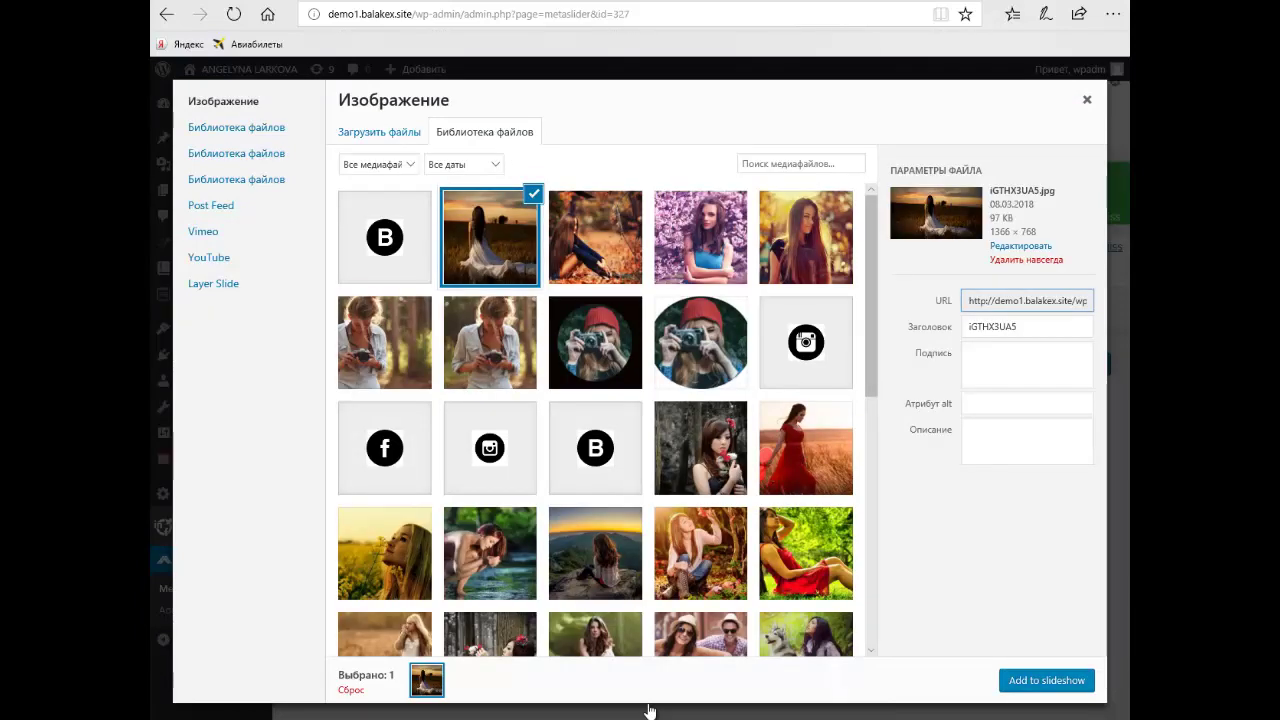
left_click(596, 237)
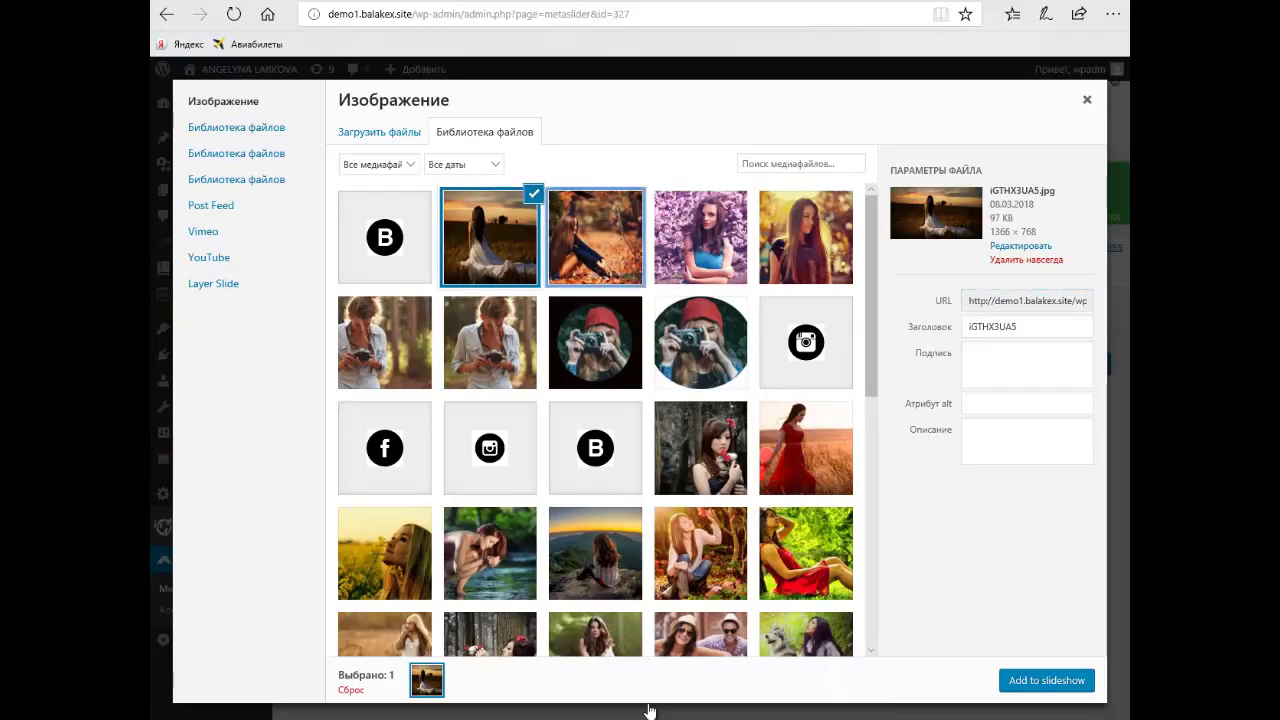
key("space")
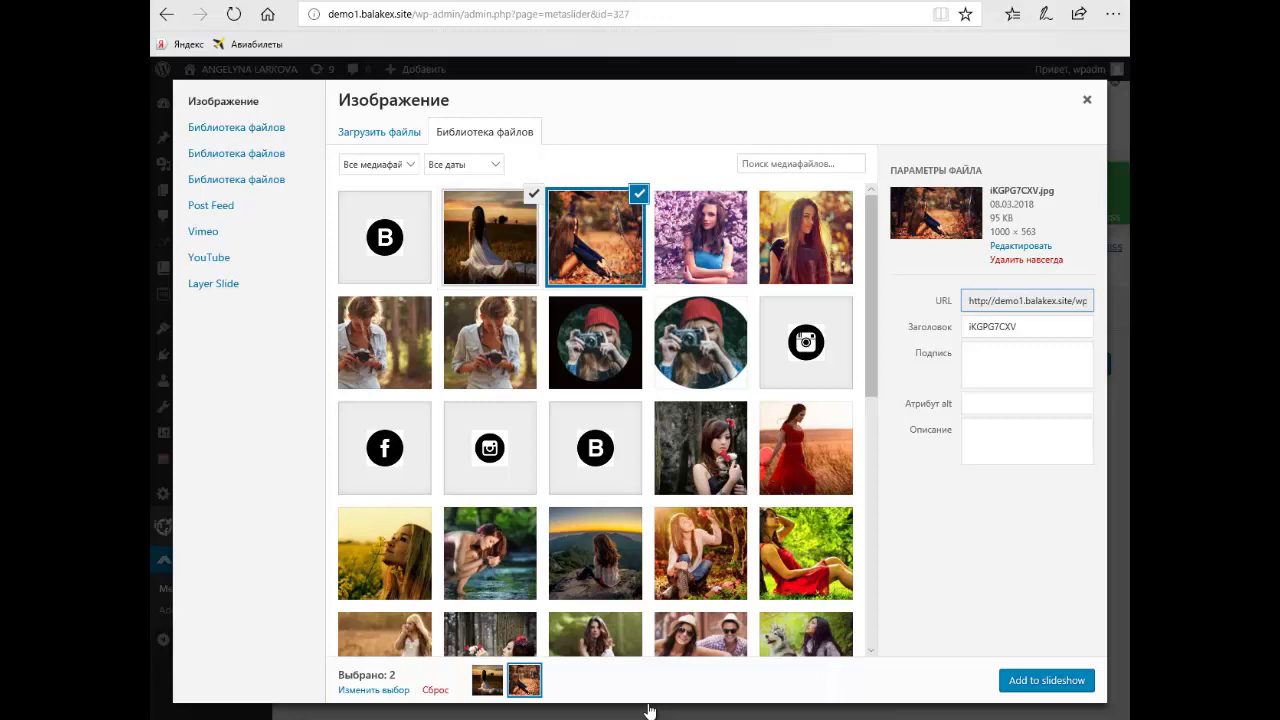
key("space")
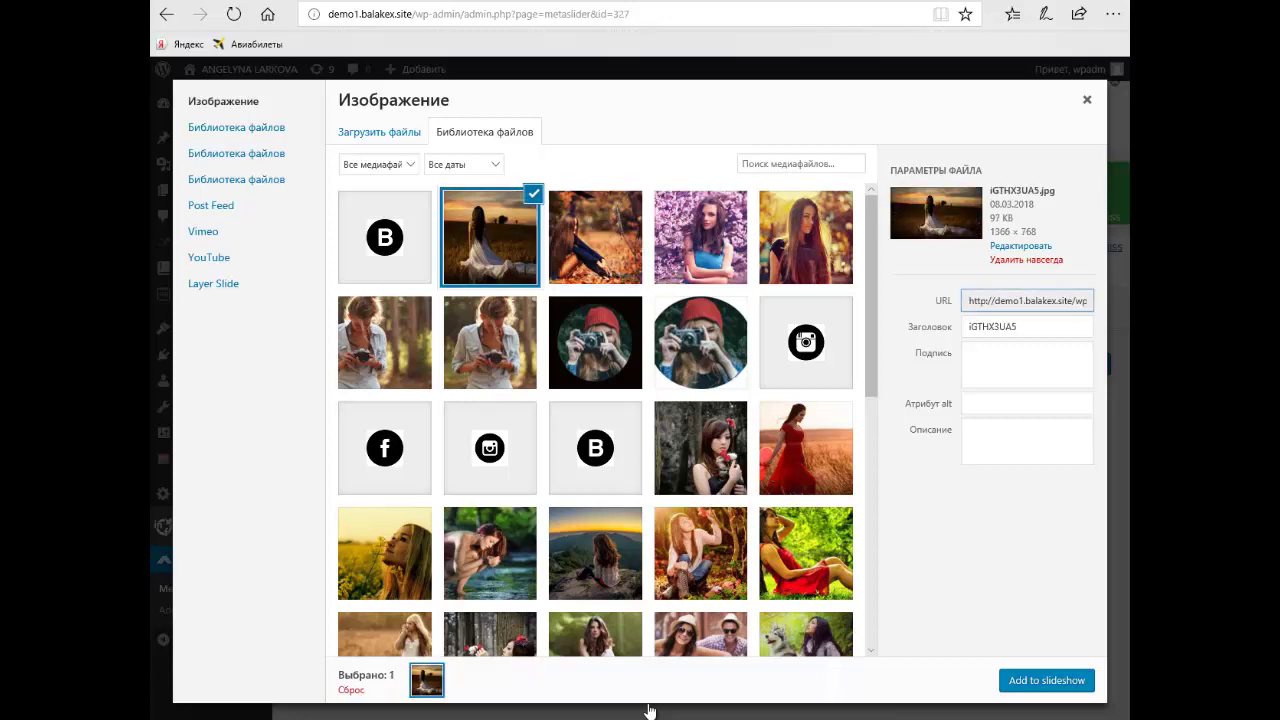
key("Right")
key("space")
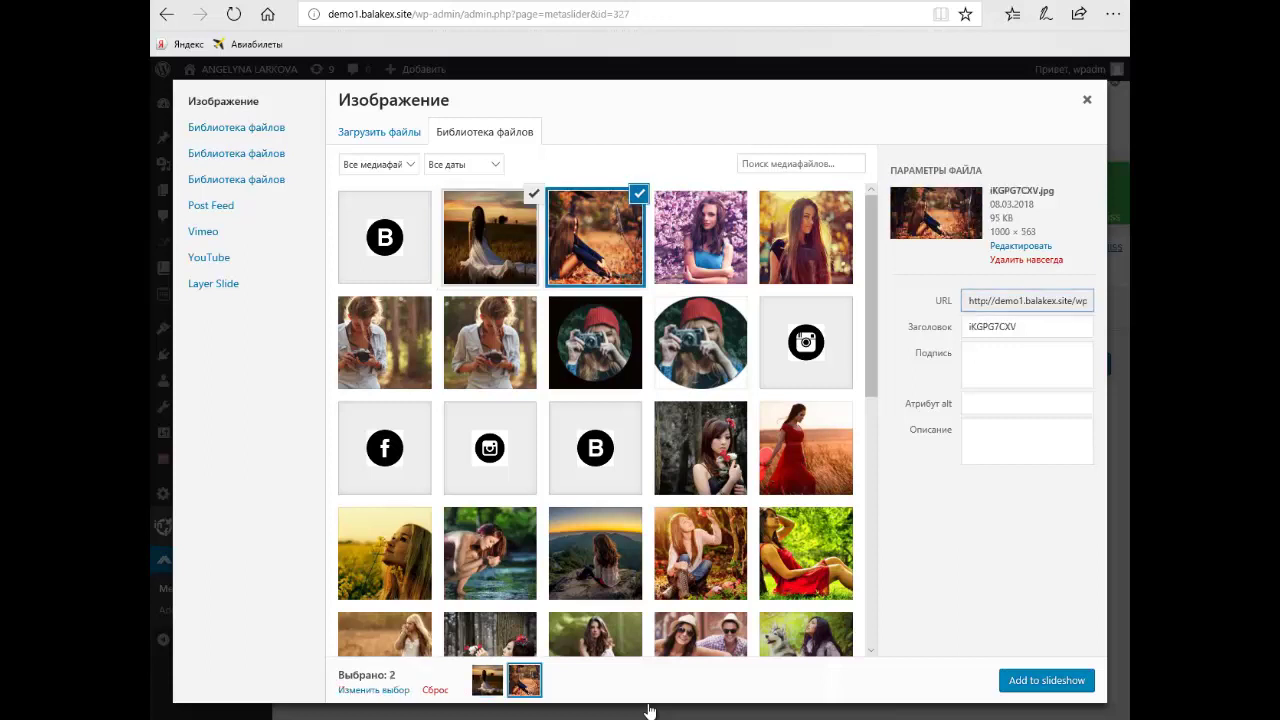
key("Right")
key("space")
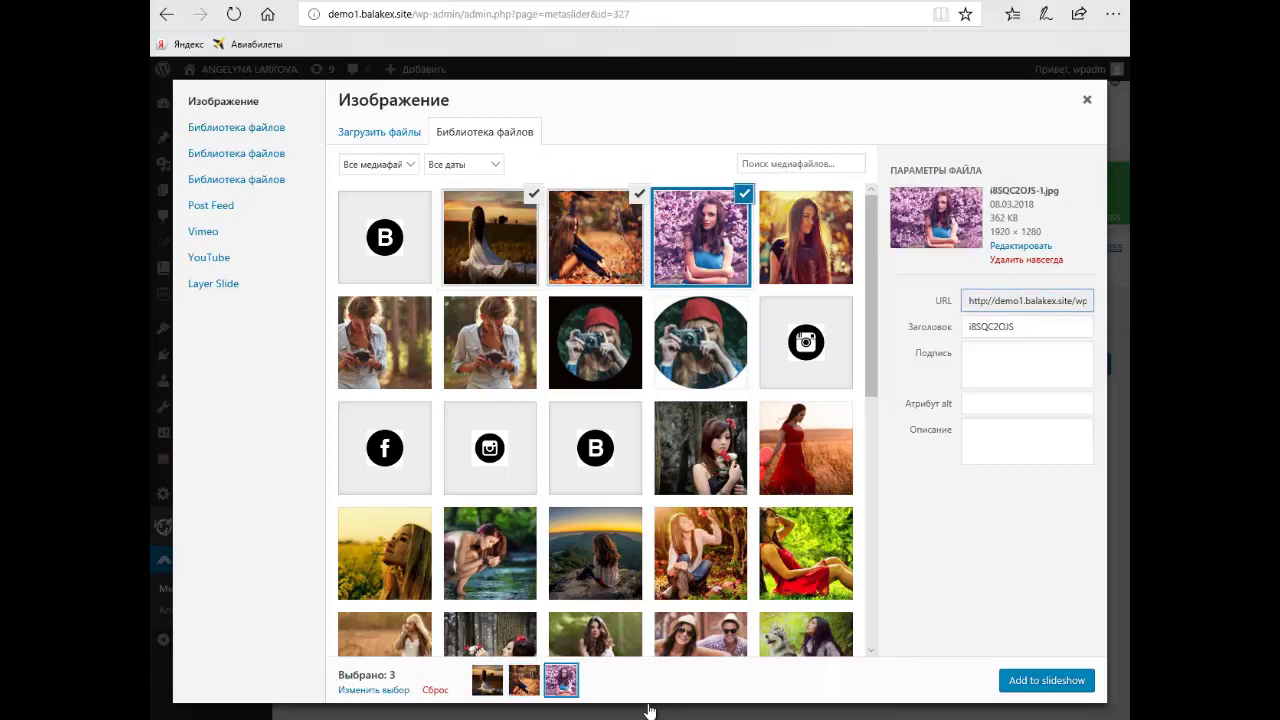
key("Right")
key("space")
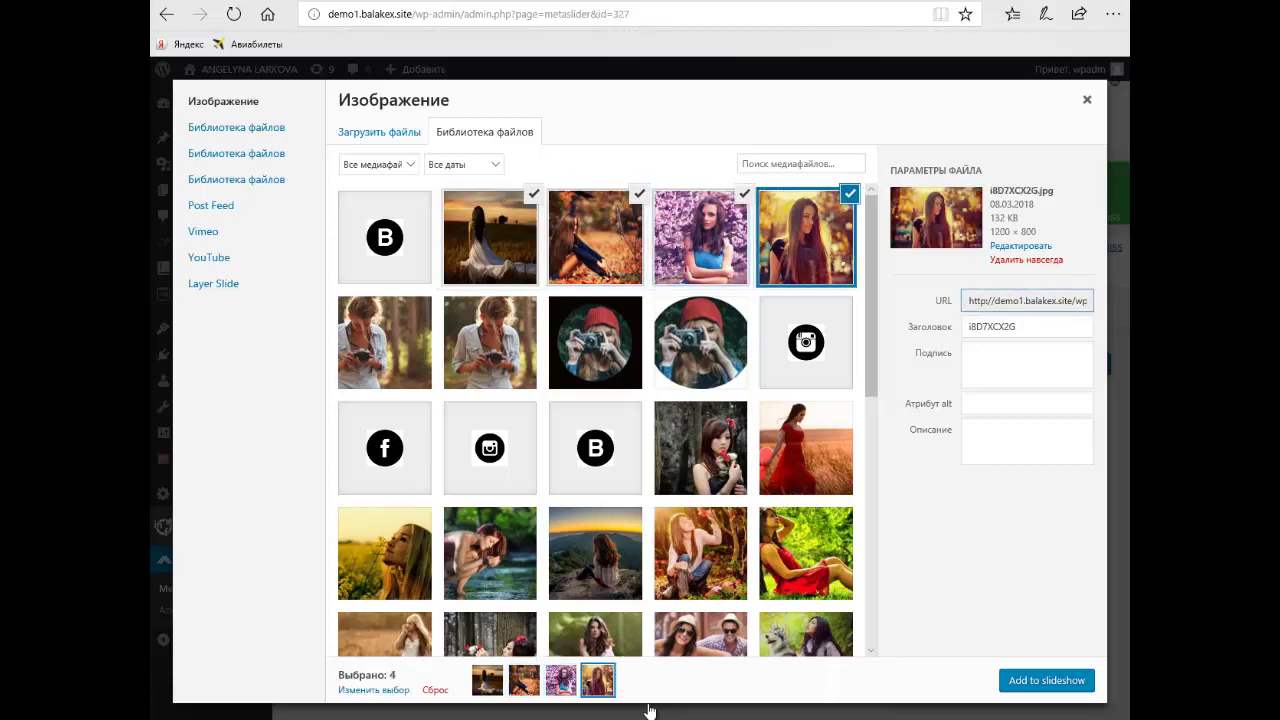
key("Tab")
key("Return")
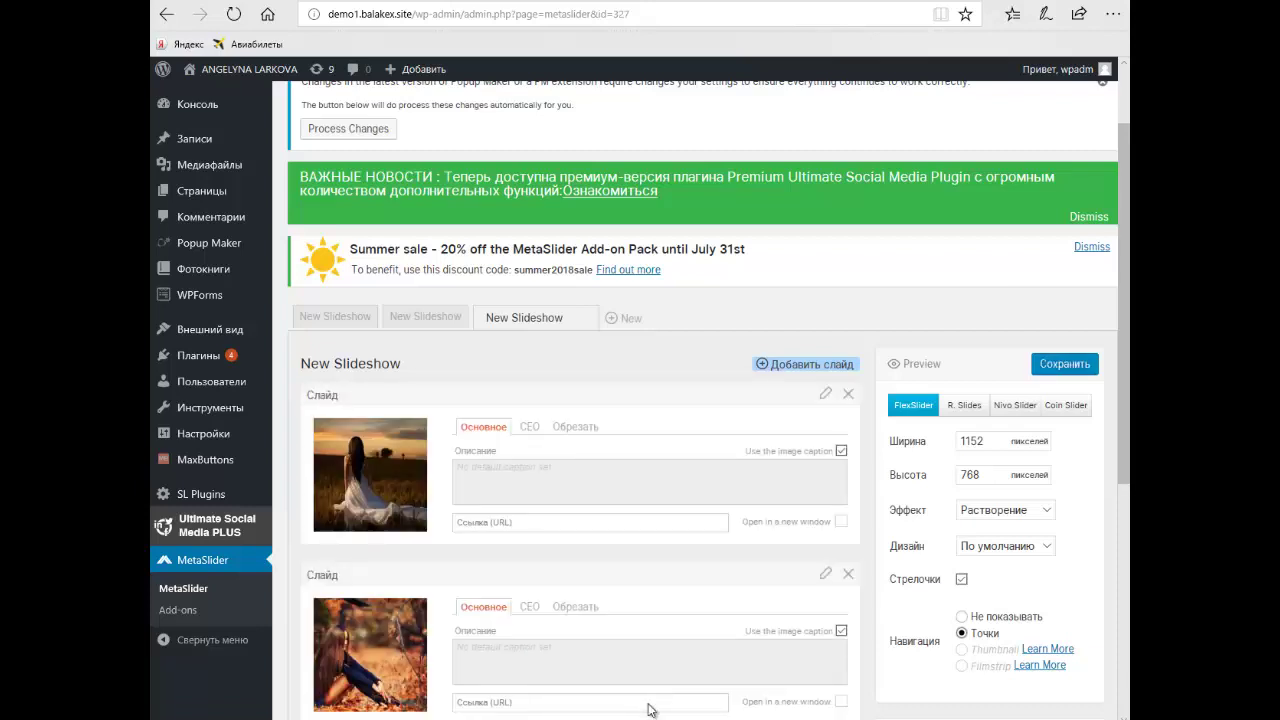
- Set the slideshow to 1000 pixels wide and 563 pixels high, with the Скольжение transition effect
key("Tab")
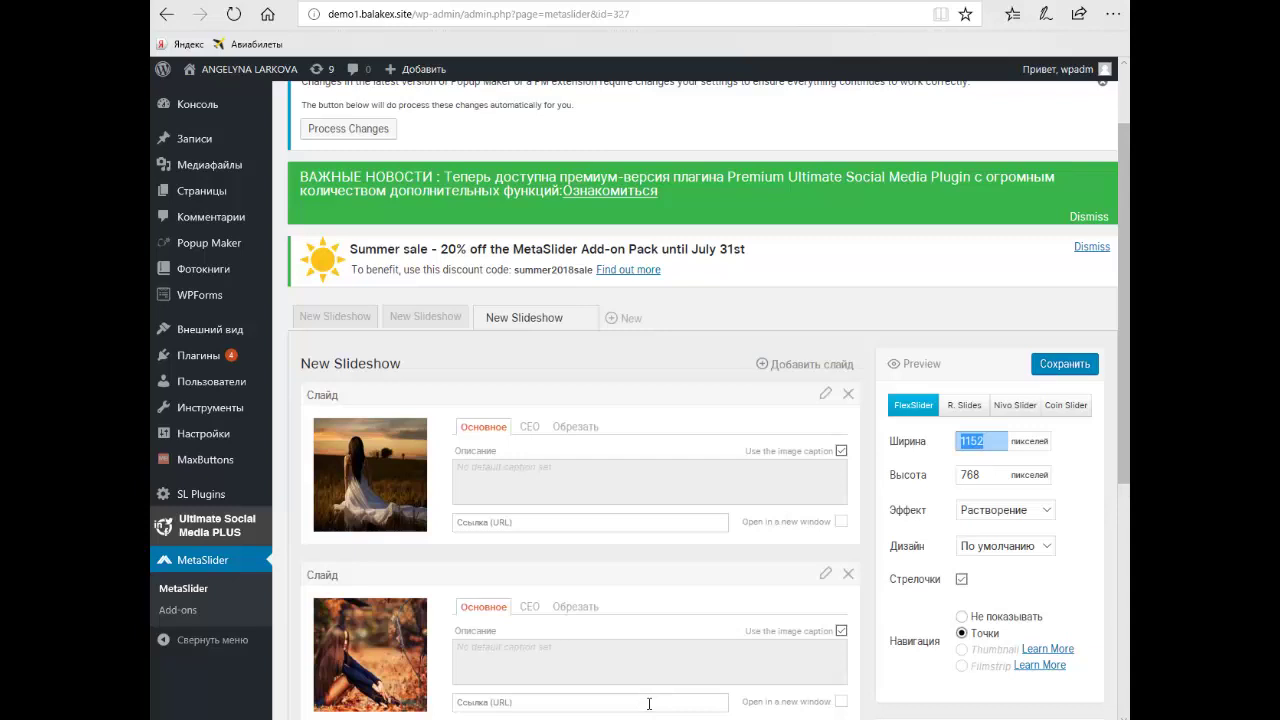
type("1000")
key("Tab")
type("5")
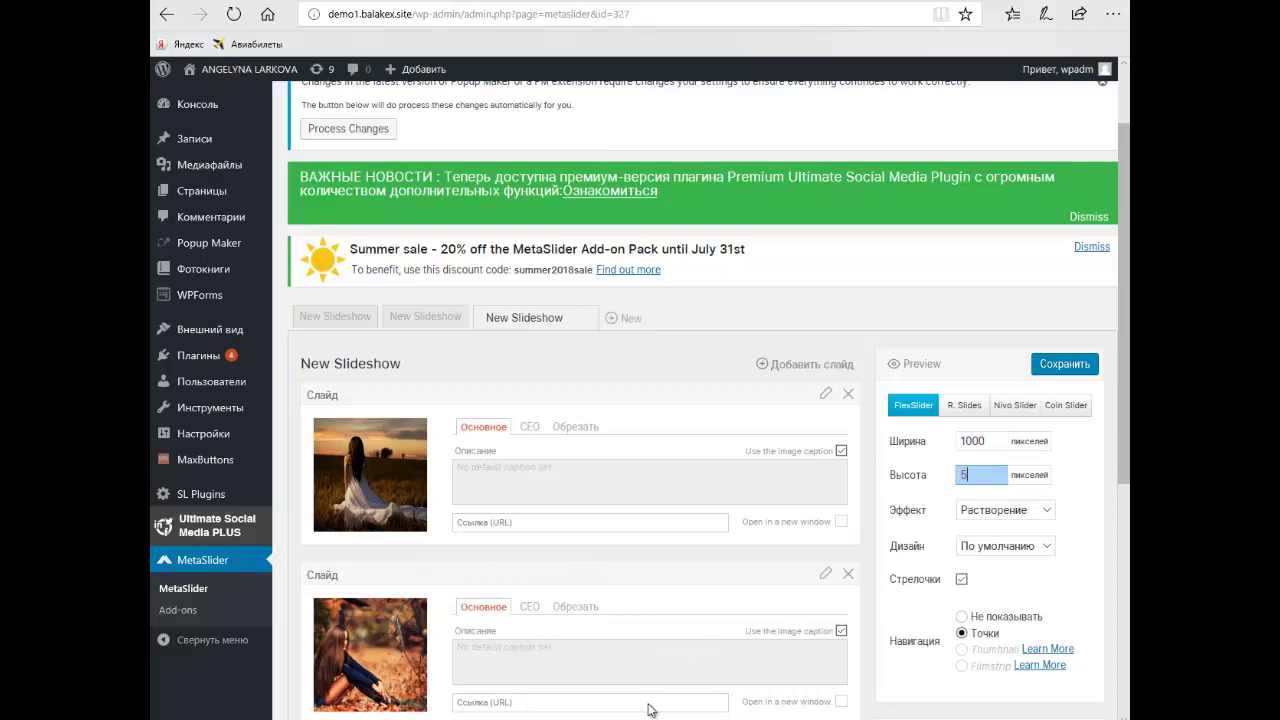
type("63")
key("Tab")
key("alt+Down")
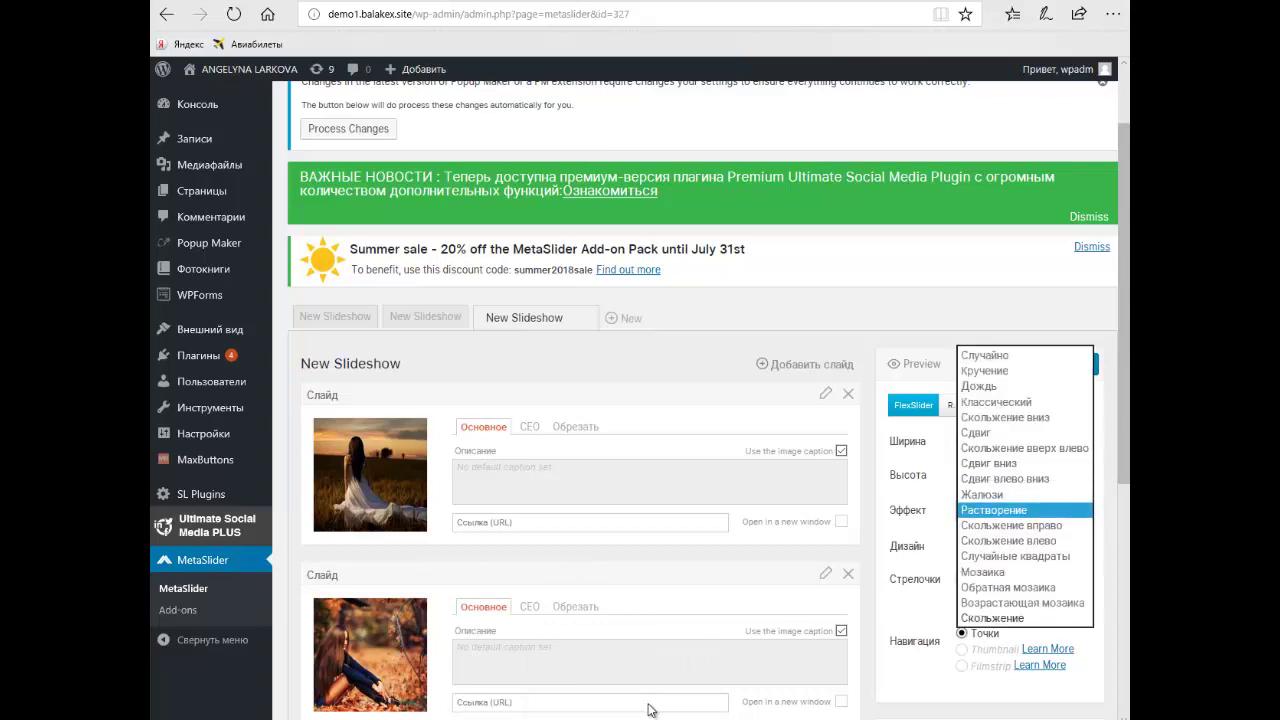
key("End")
key("Return")
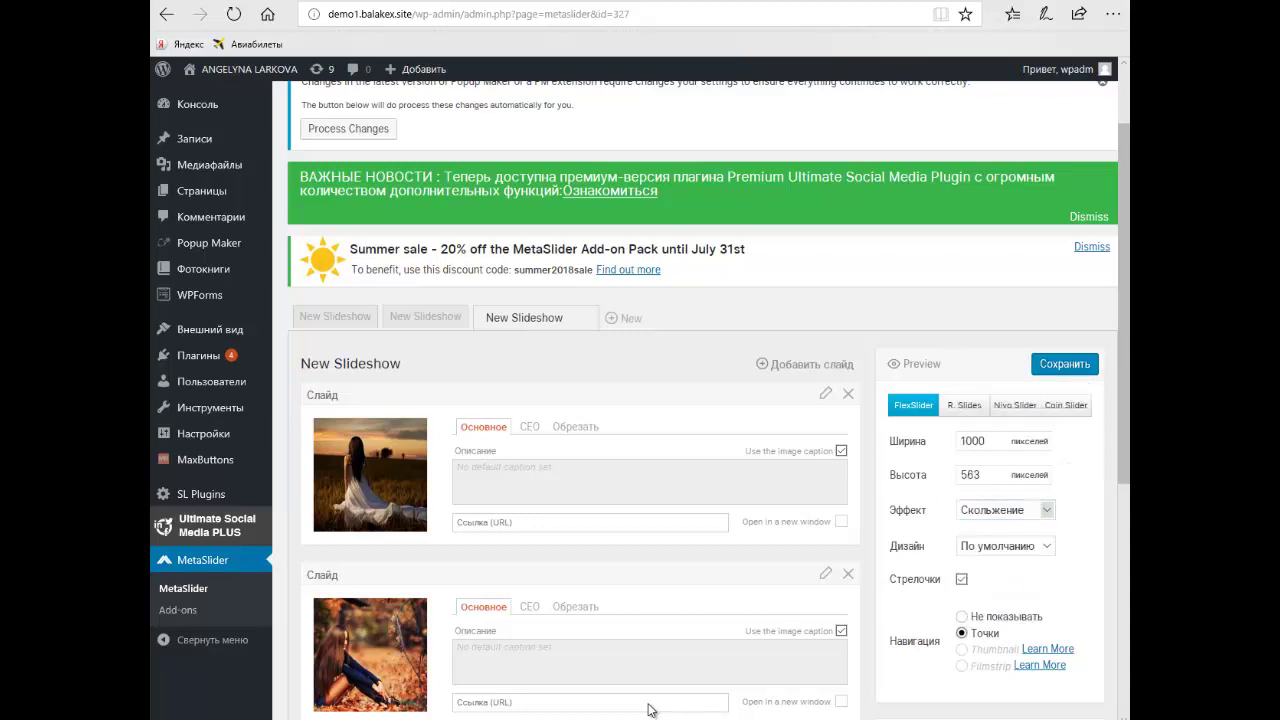
- Expand and review the slideshow's advanced settings (Расширенные настройки), and save the slideshow
scroll(648, 710, "down", 4)
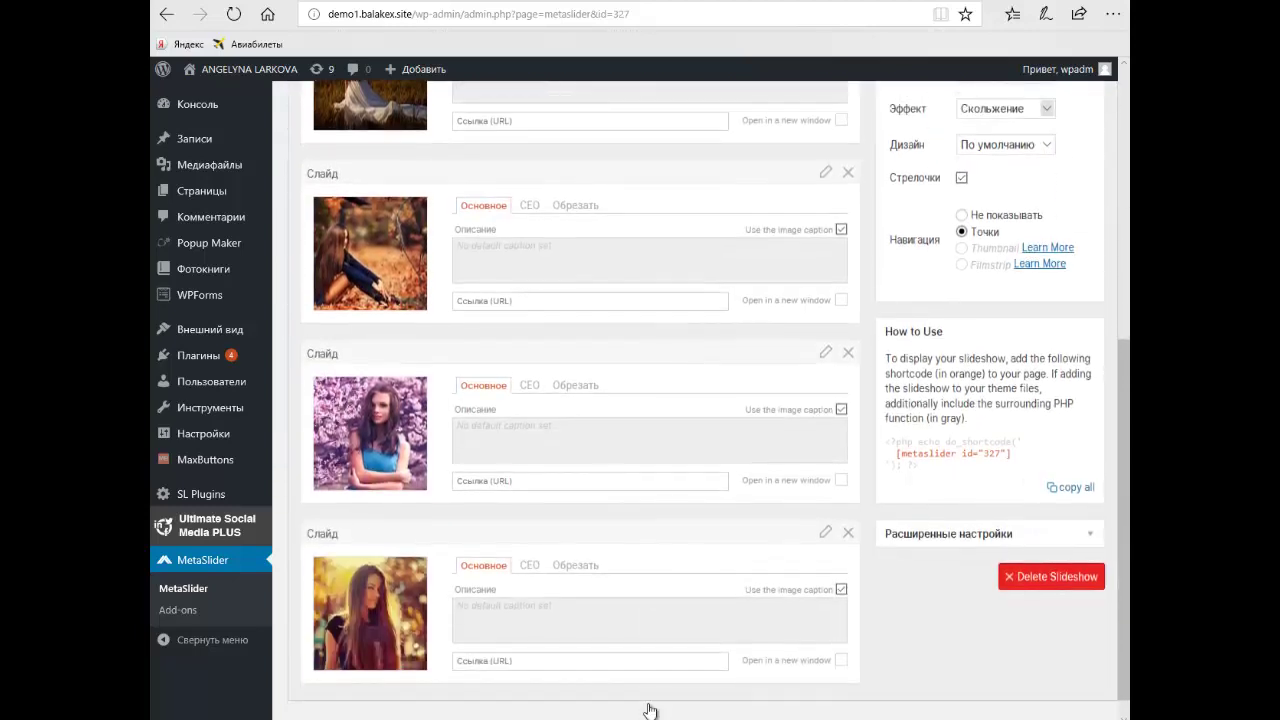
key("Return")
scroll(648, 710, "down", 3)
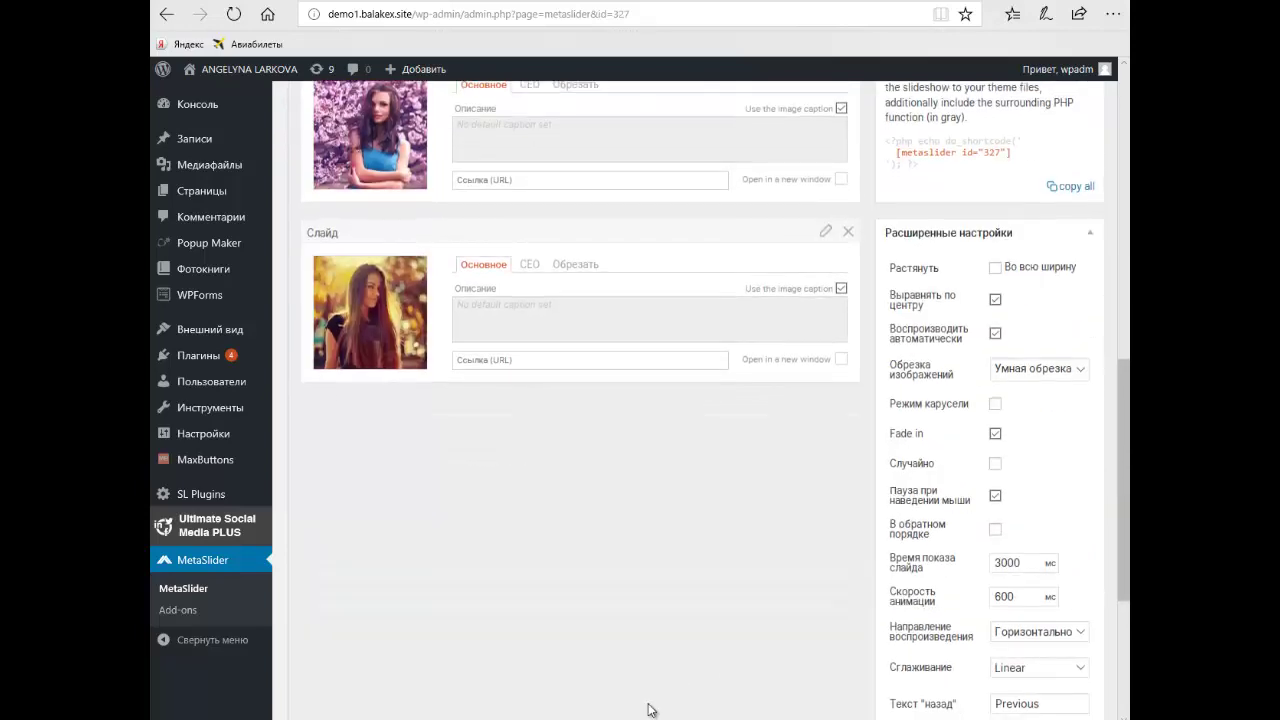
scroll(648, 710, "down", 3)
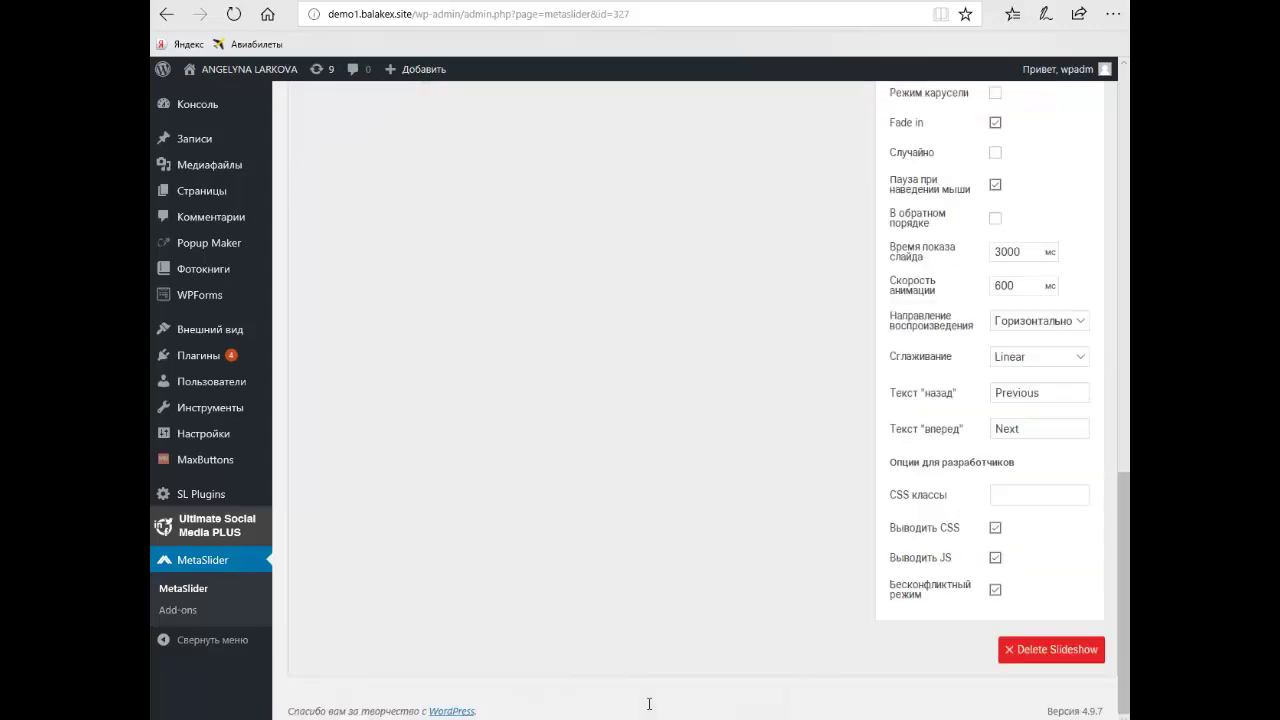
scroll(648, 704, "up", 7)
scroll(648, 710, "up", 4)
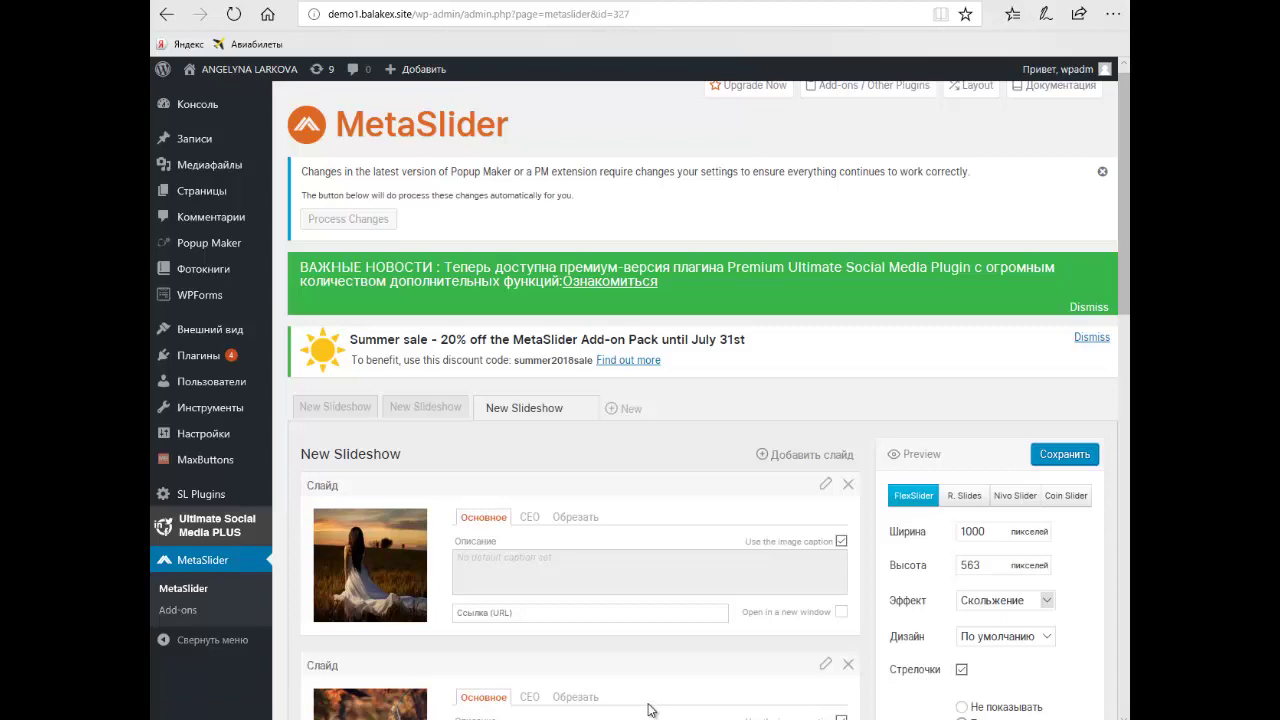
- Copy the slideshow's shortcode [metaslider id="327"] from the usage instructions
scroll(648, 710, "down", 8)
scroll(648, 710, "up", 2)
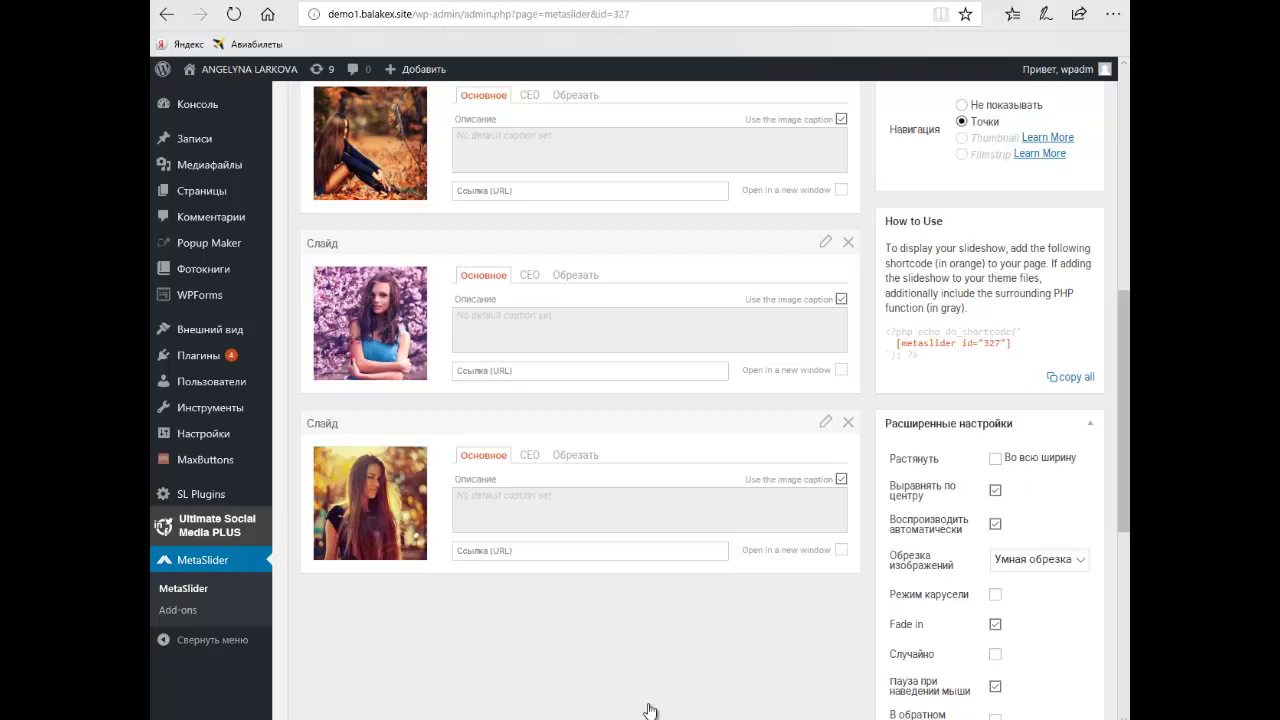
left_click_drag(896, 343, 1011, 343)
key("ctrl+c")
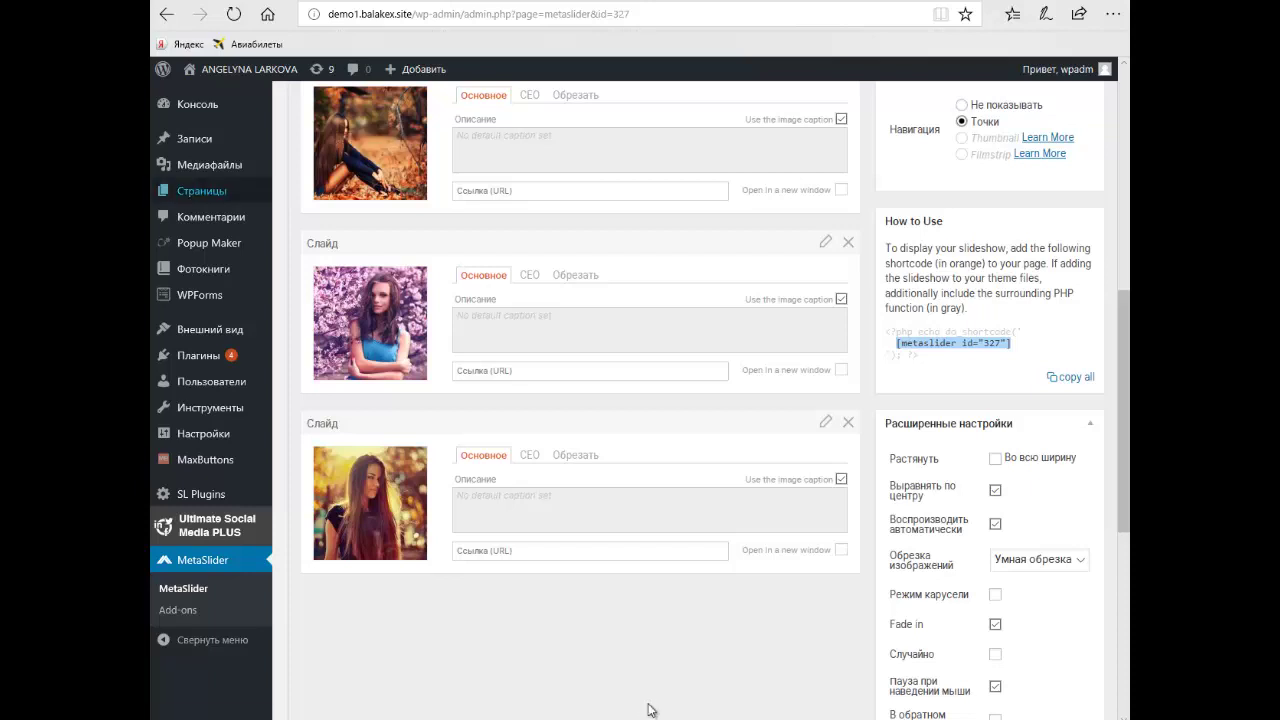
- Open the ФОТОСЕССИЯ2 page for editing from the list of all pages
mouse_move(202, 191)
left_click(314, 193)
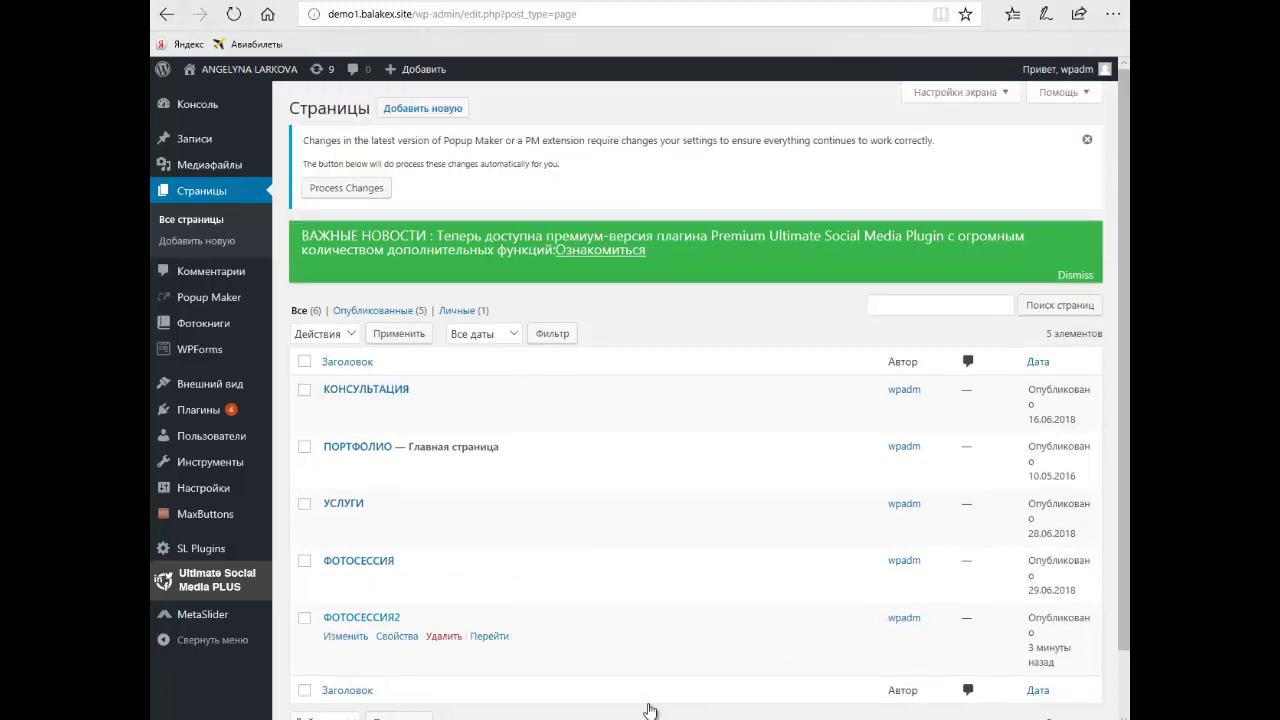
left_click(346, 636)
key("Return")
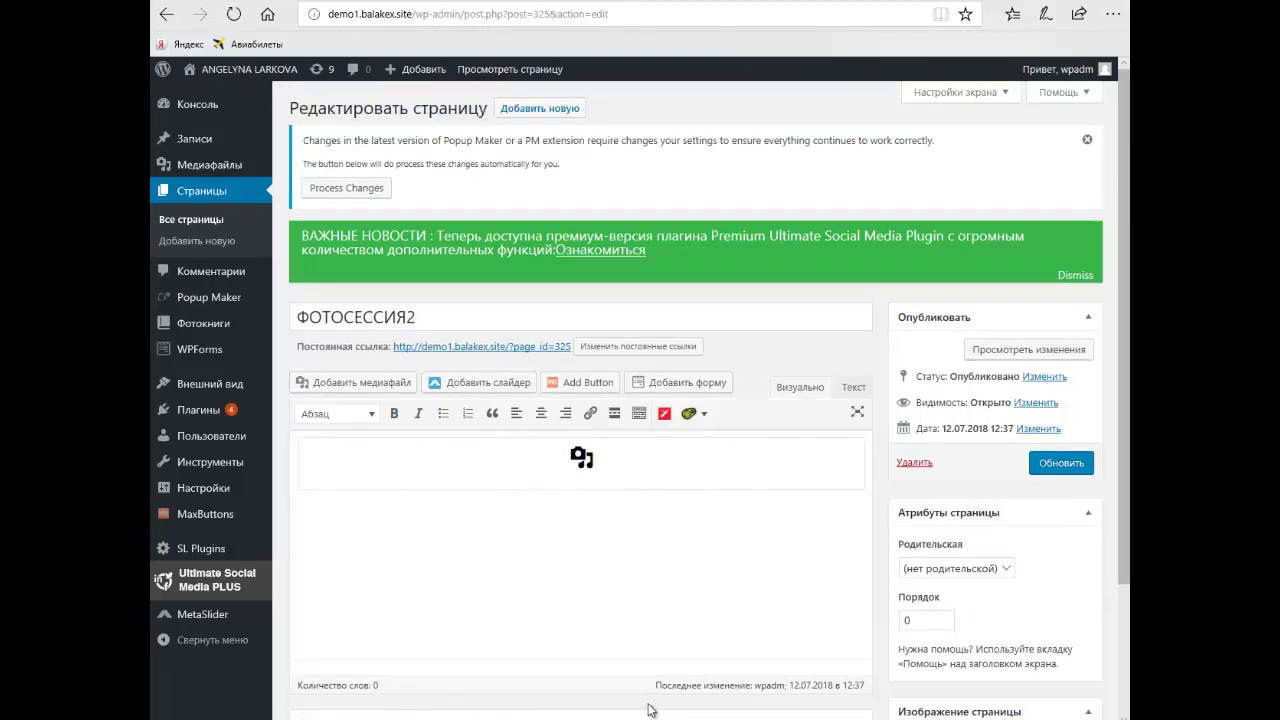
- Insert the shortcode [metaslider id="327"] on a new centered line below the photo gallery
scroll(648, 710, "down", 5)
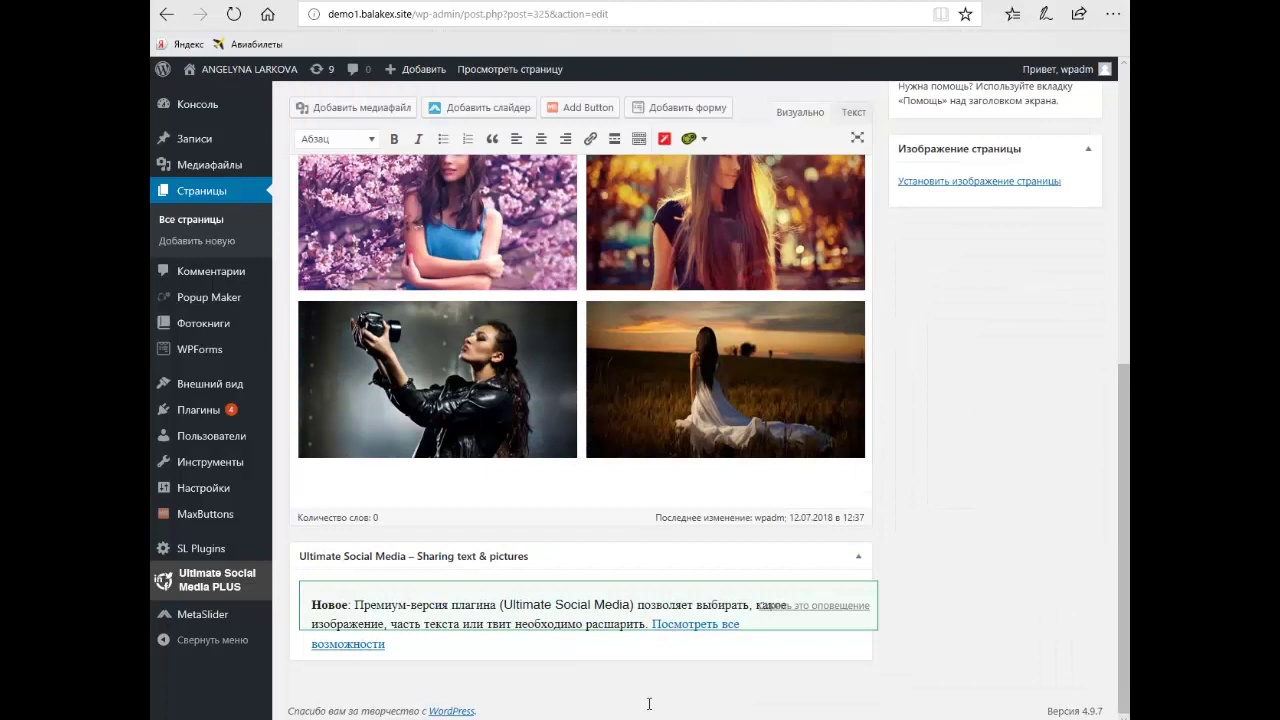
key("Return")
key("Return")
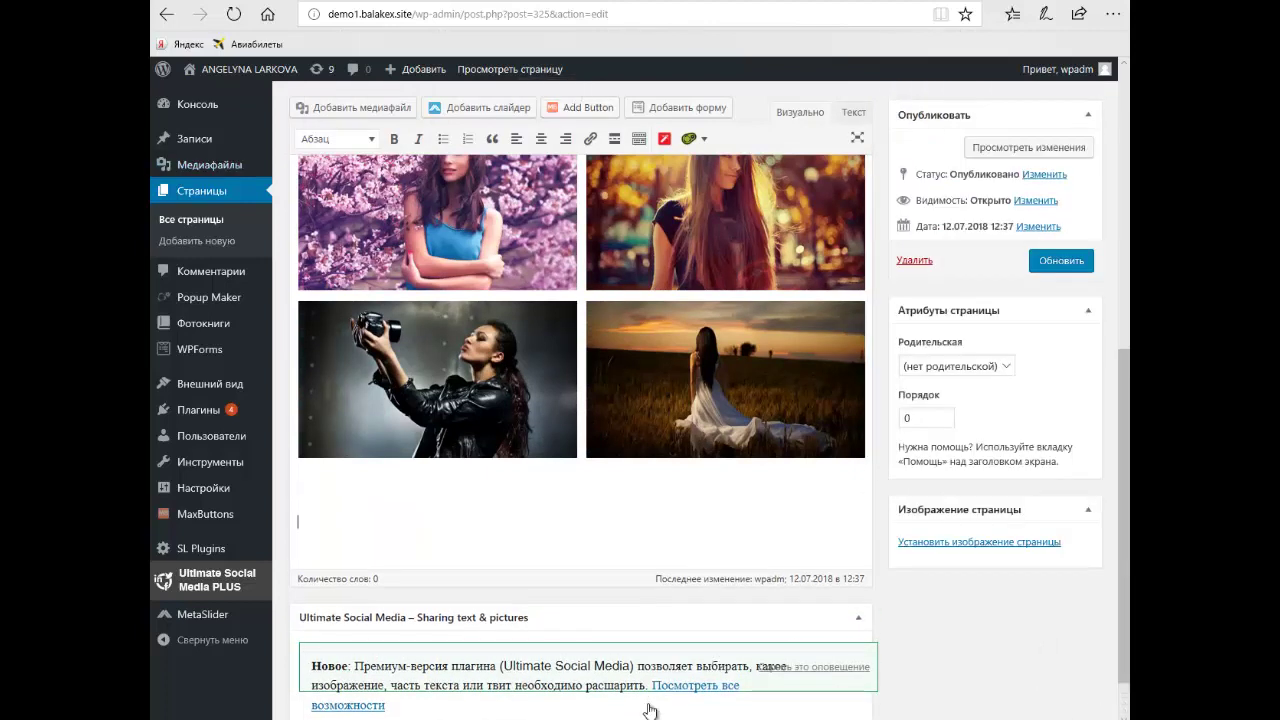
key("shift+alt+c")
key("ctrl+v")
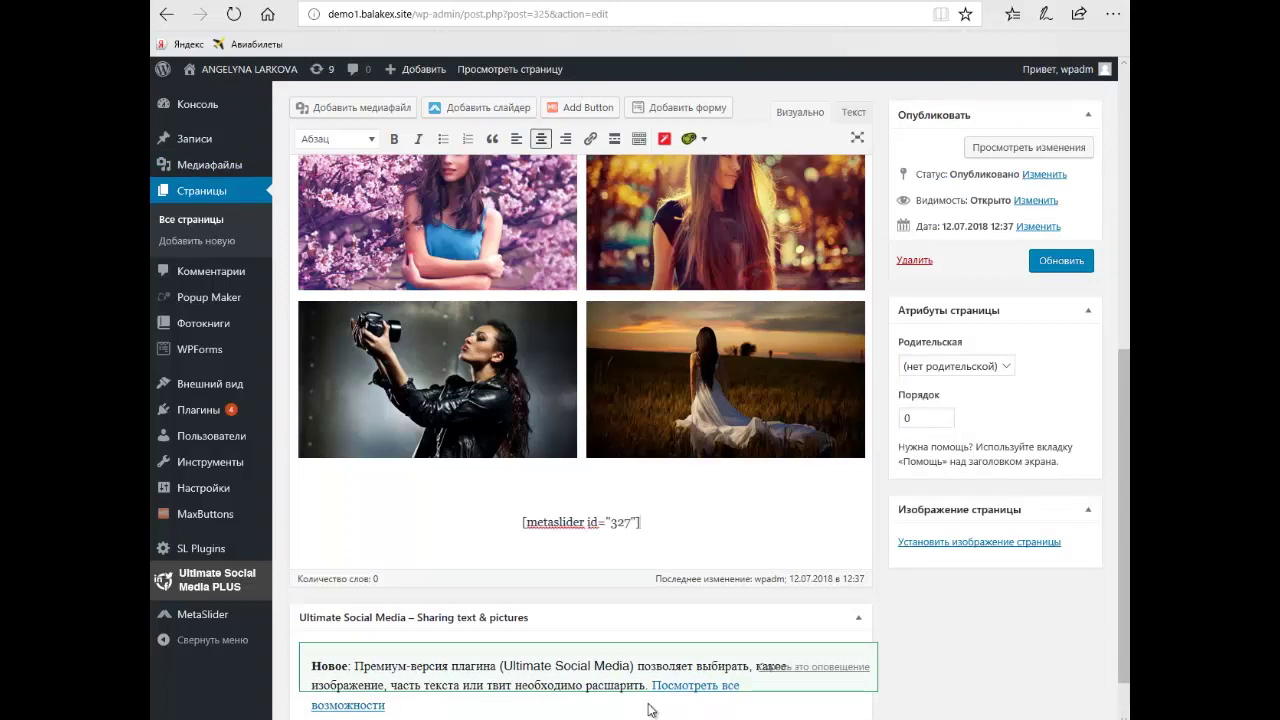
- Update the ФОТОСЕССИЯ2 page and check the slider below the gallery on the live site
left_click(1061, 261)
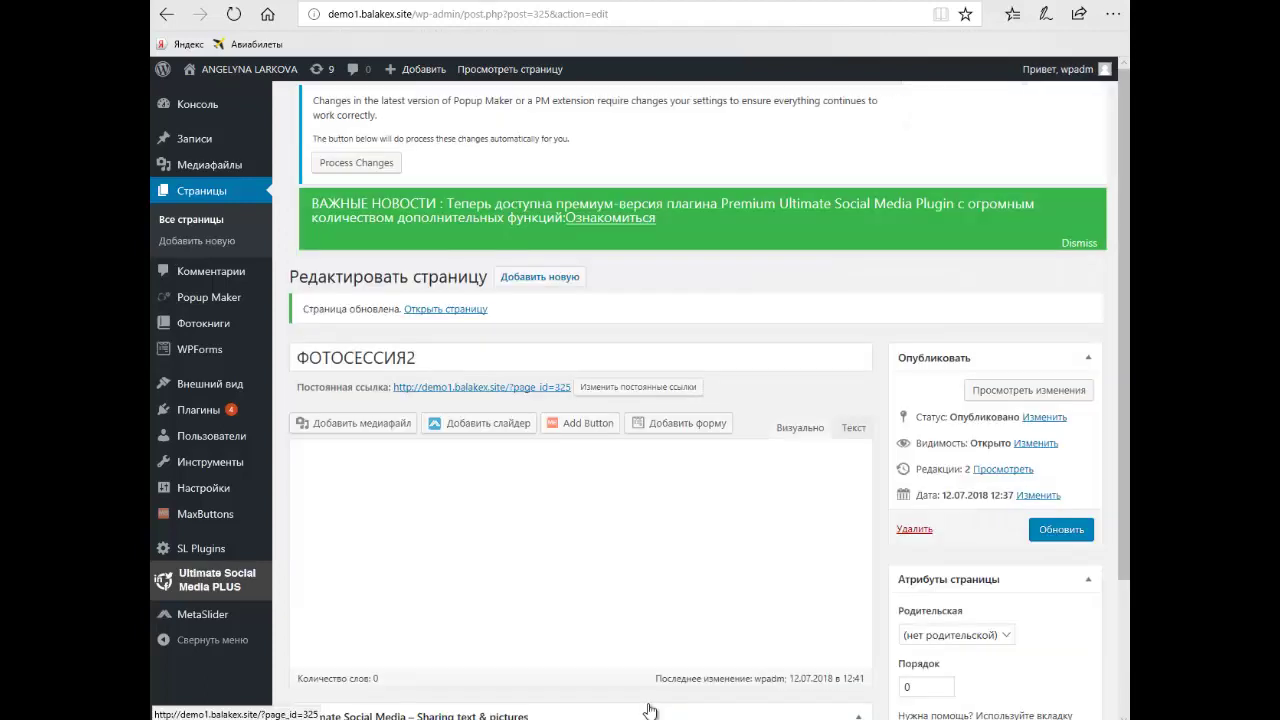
key("Return")
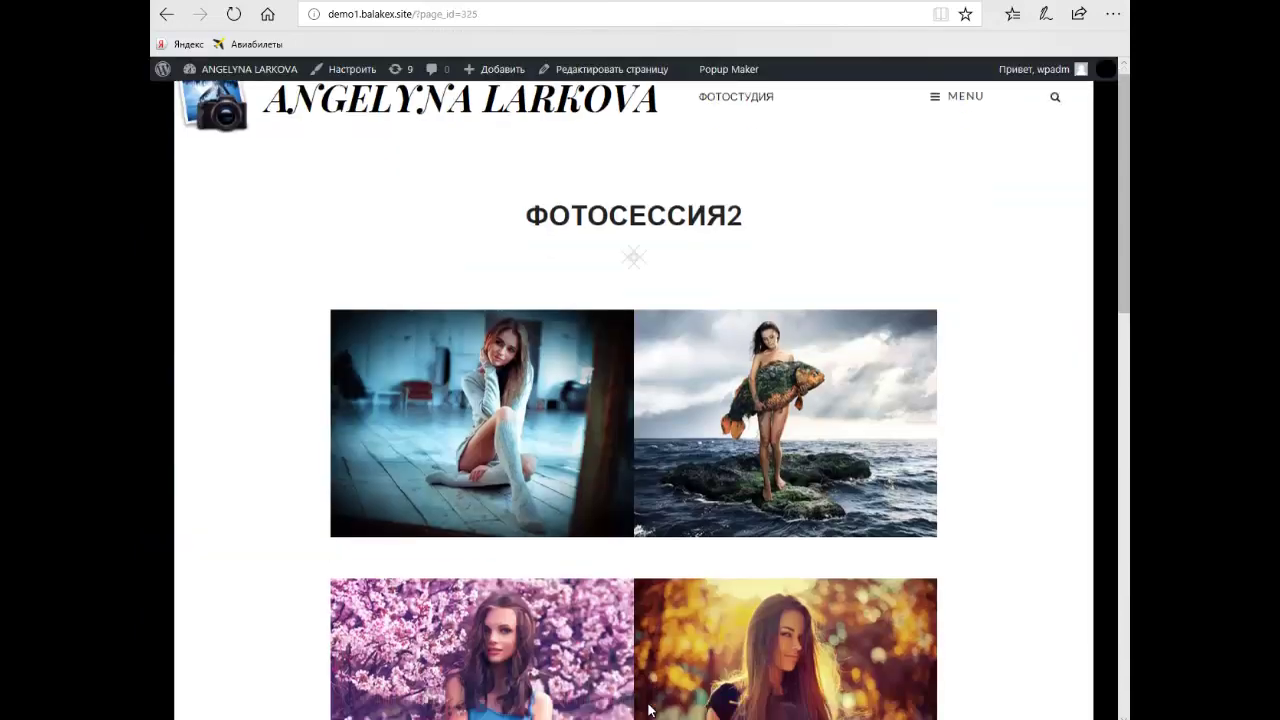
scroll(648, 709, "down", 9)
scroll(650, 705, "down", 1)
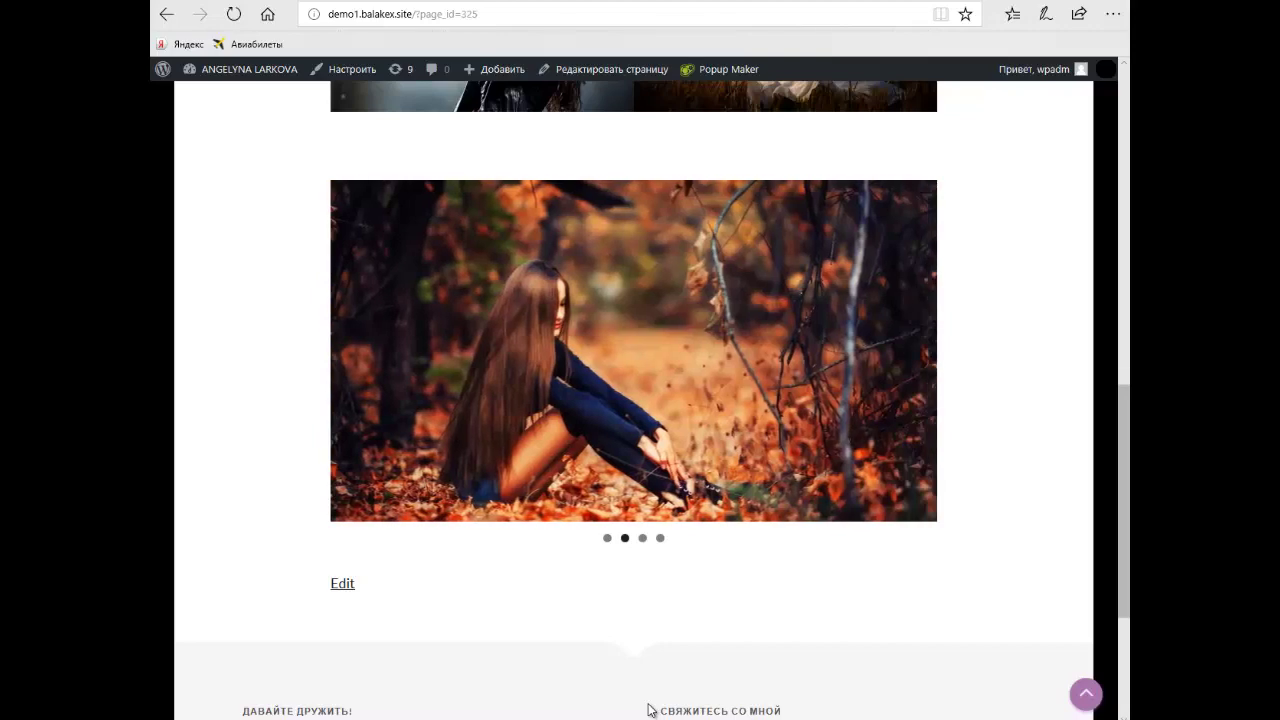
- Return from the live page to the site's admin console
scroll(648, 710, "up", 10)
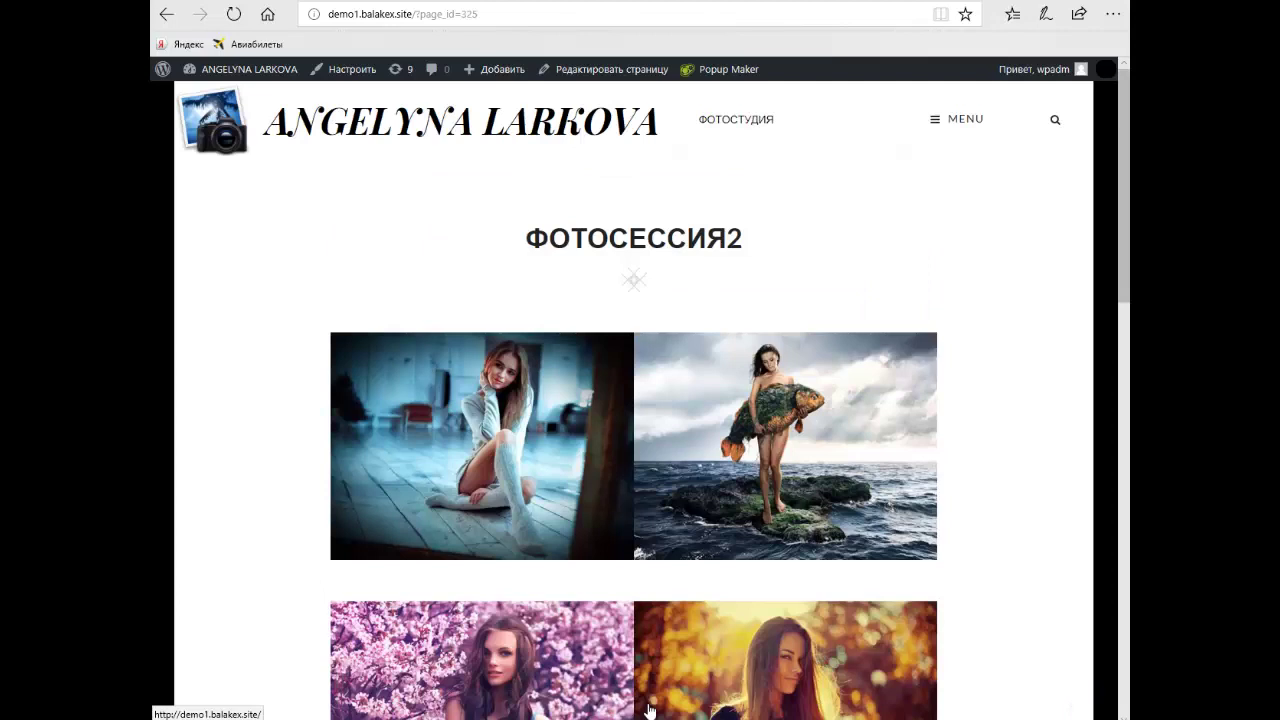
mouse_move(242, 69)
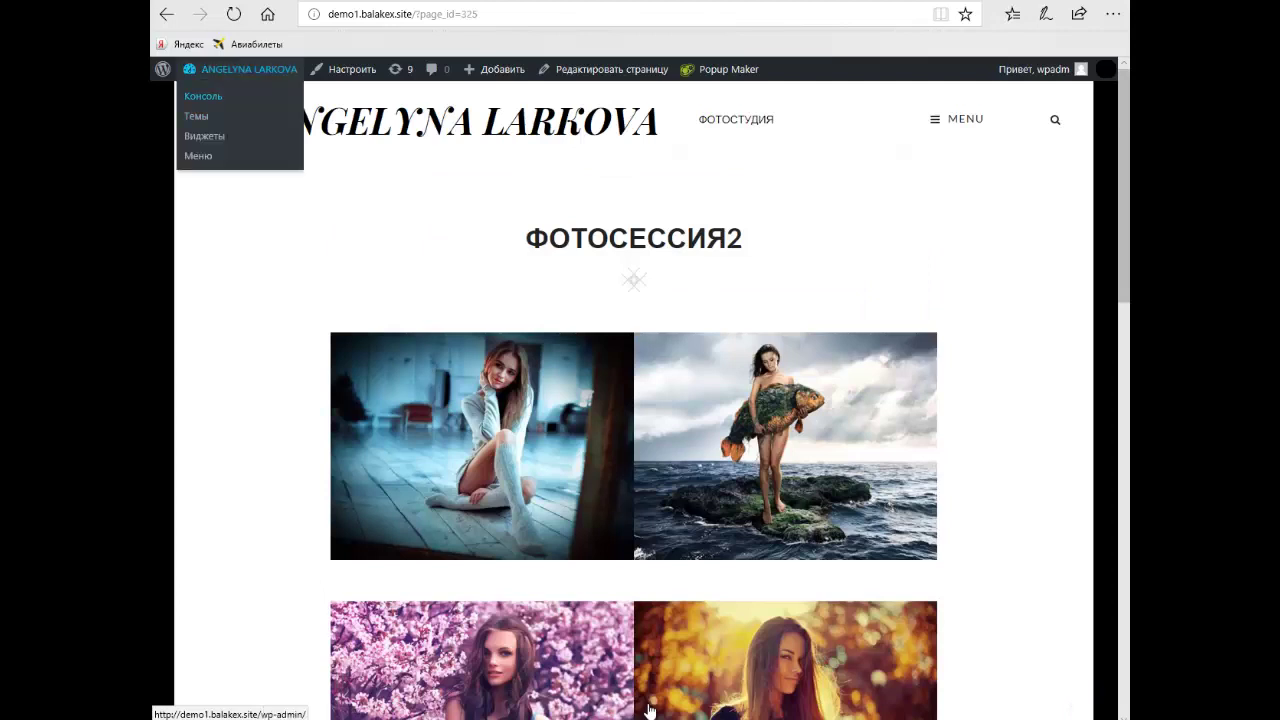
left_click(203, 96)
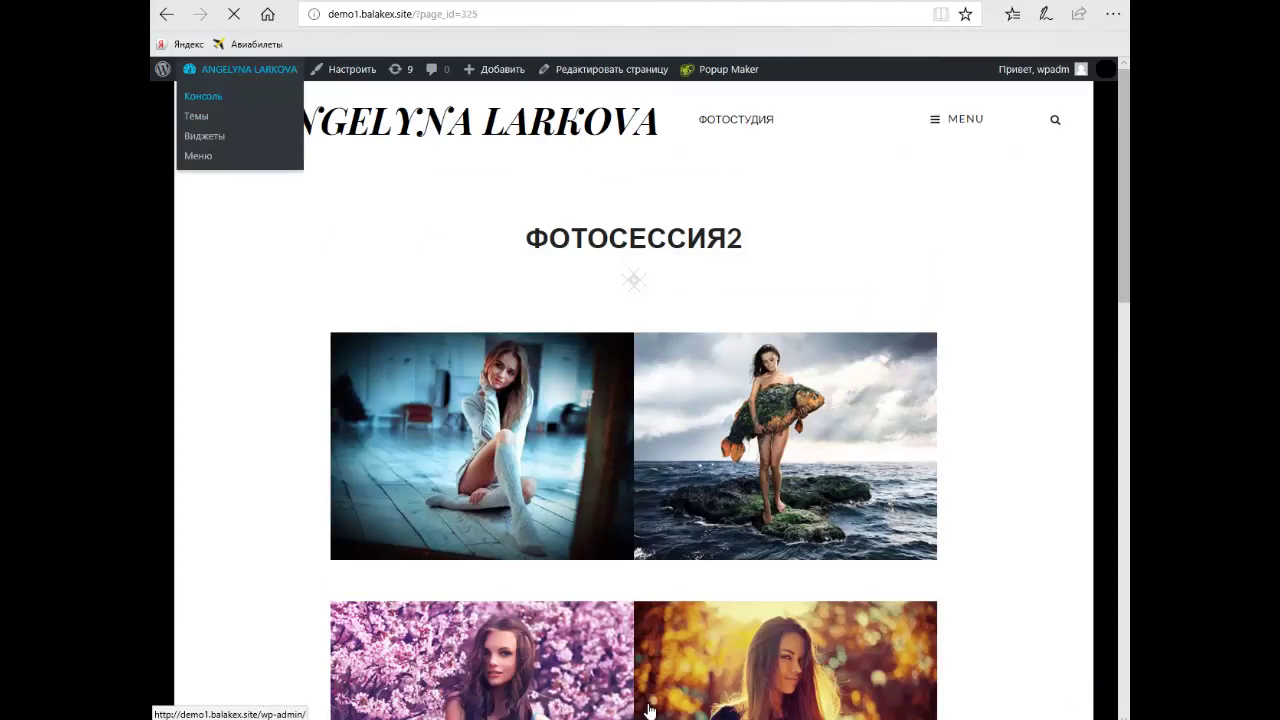